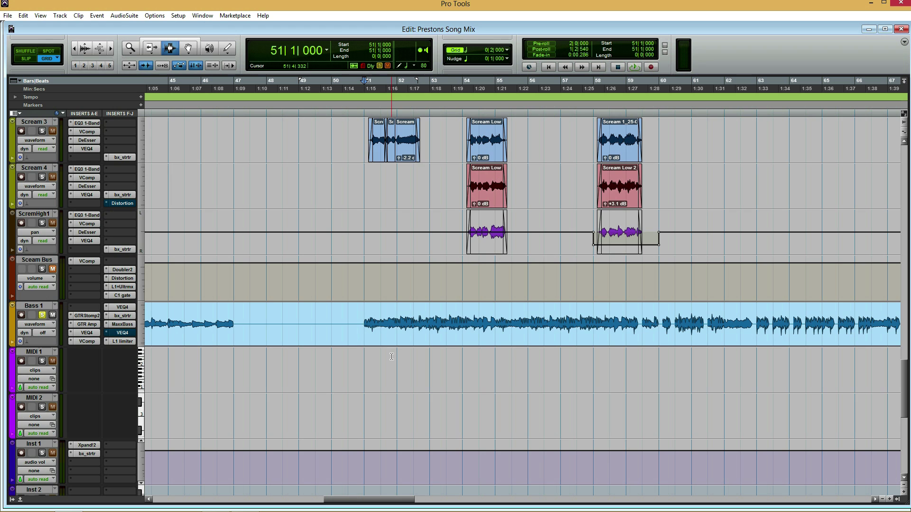
# Play the mix from bar 51, and select the Bass 1 audio from bar 51 to bar 55
pyautogui.press('space')
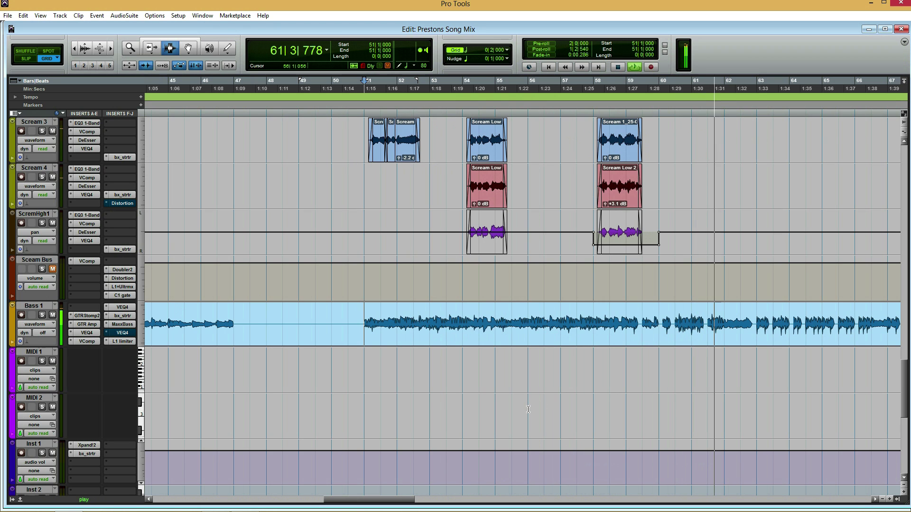
pyautogui.press('space')
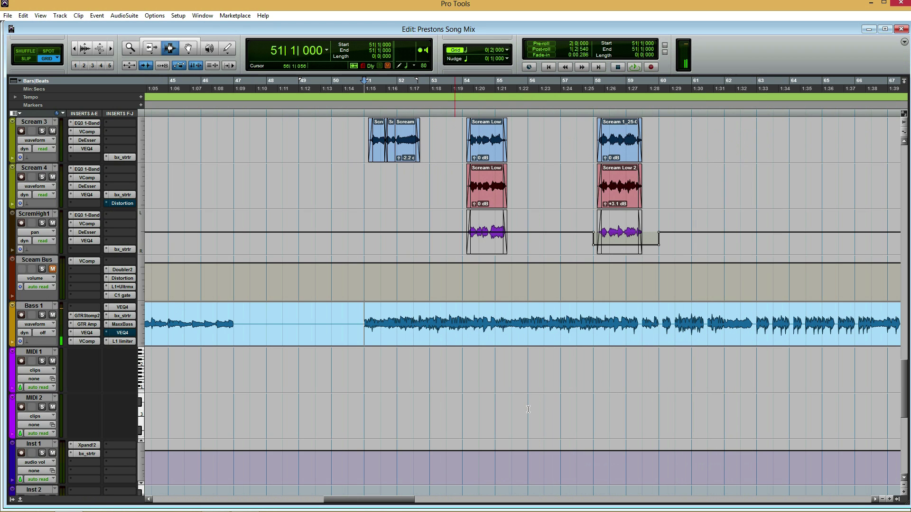
pyautogui.moveTo(367, 324); pyautogui.dragTo(490, 320)
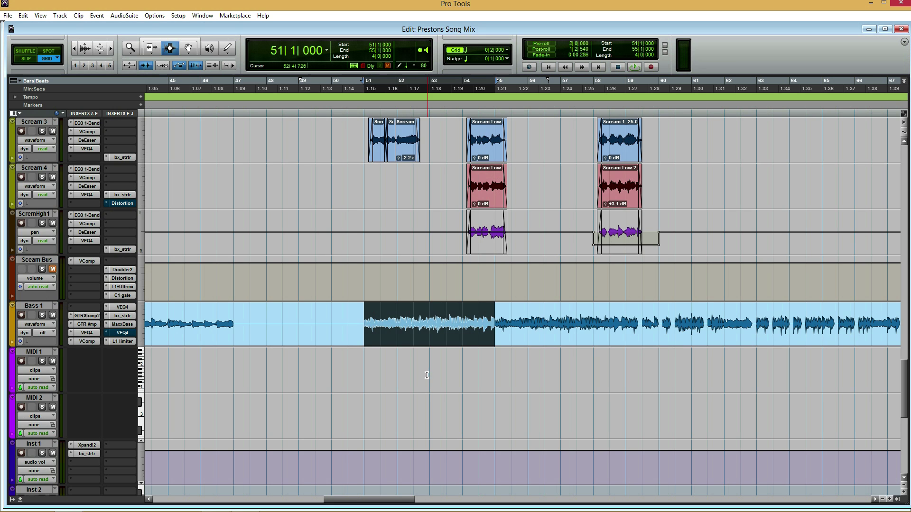
# Audition the selected Bass 1 section in solo, and unsolo the track
pyautogui.click(42, 316)
pyautogui.press('space')
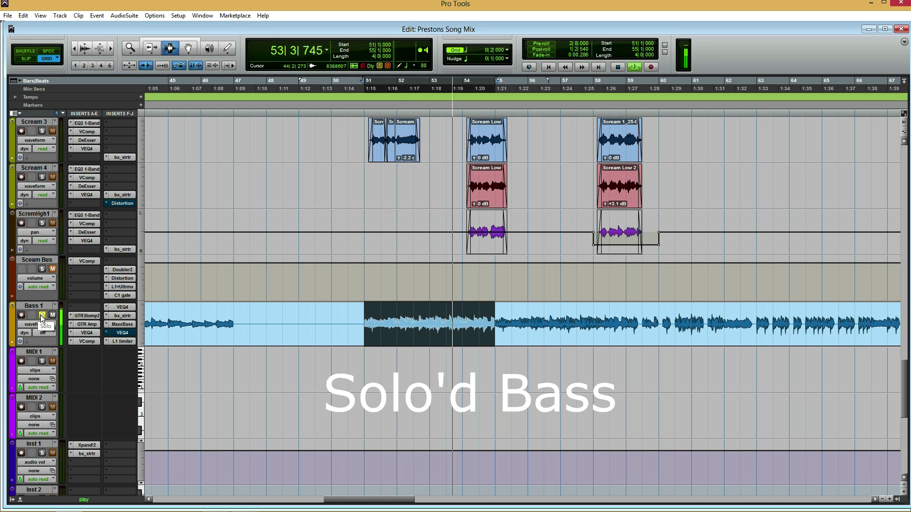
pyautogui.press('space')
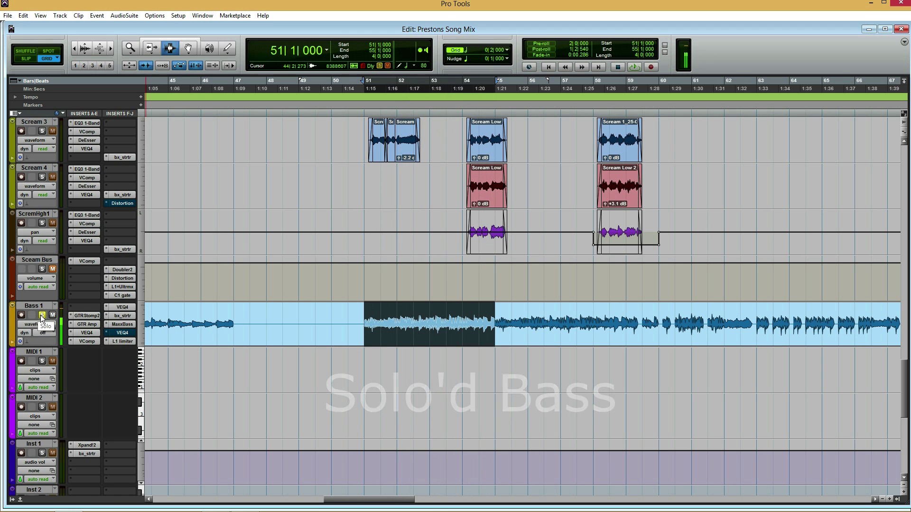
pyautogui.click(40, 315)
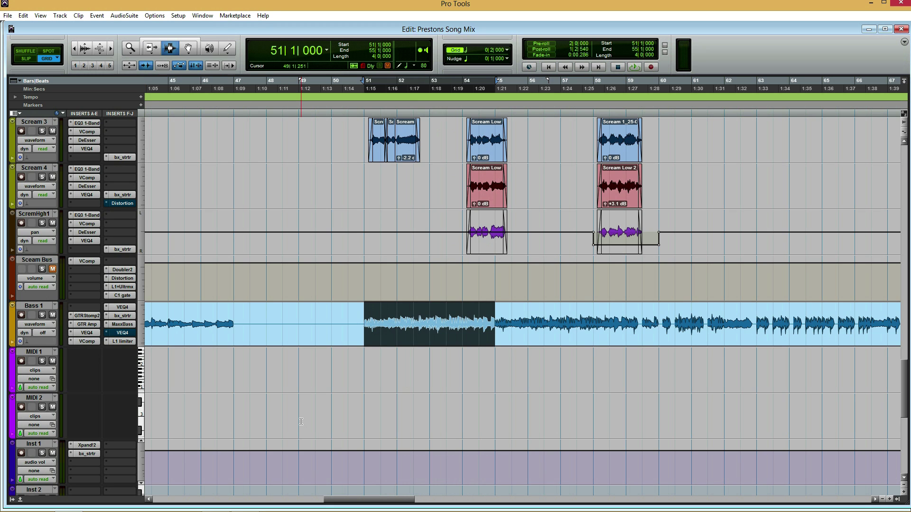
# Bypass the L1 limiter, MaxxBass, bx_strtr and upper VEQ4 plug-ins in inserts F-J of Bass 1
pyautogui.rightClick(130, 343)
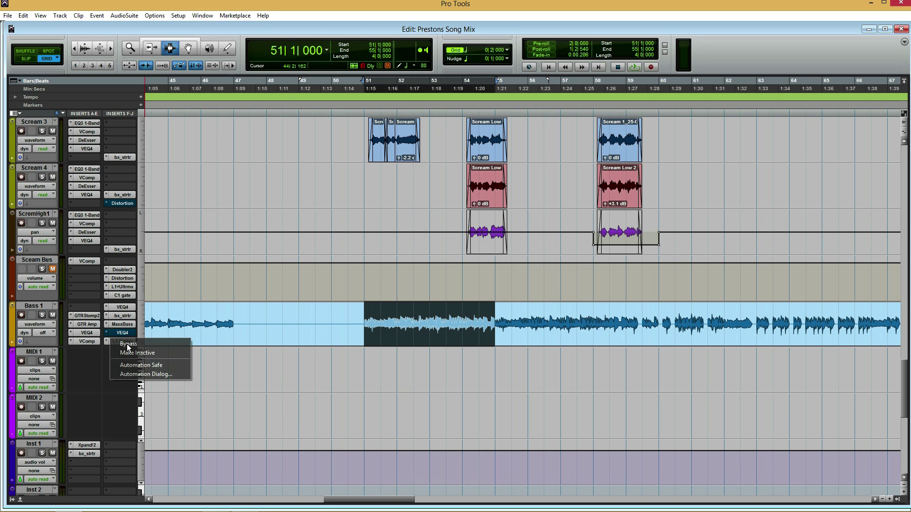
pyautogui.click(127, 345)
pyautogui.rightClick(127, 323)
pyautogui.click(127, 324)
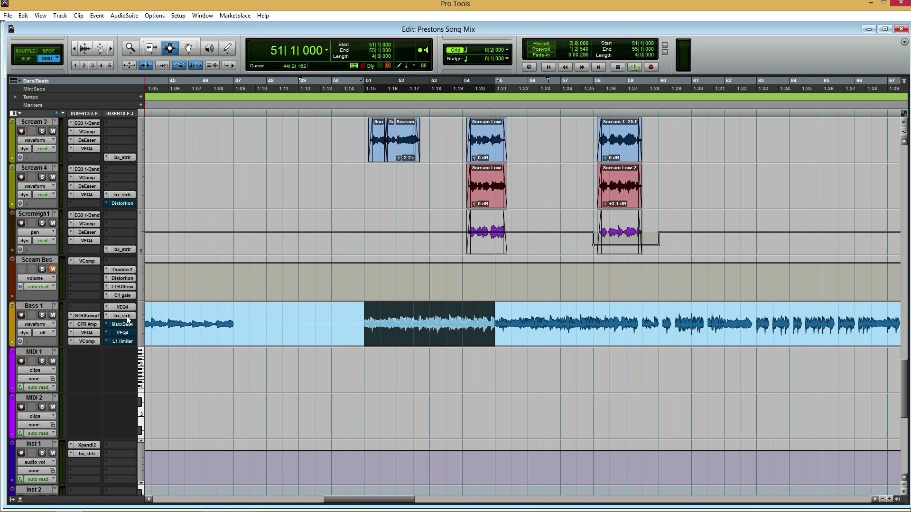
pyautogui.rightClick(126, 317)
pyautogui.click(127, 319)
pyautogui.rightClick(123, 308)
pyautogui.click(123, 310)
# Bypass the VComp, VEQ4 and GTRStomp2 plug-ins in inserts A-E of Bass 1, leaving only GTR Amp active
pyautogui.rightClick(88, 341)
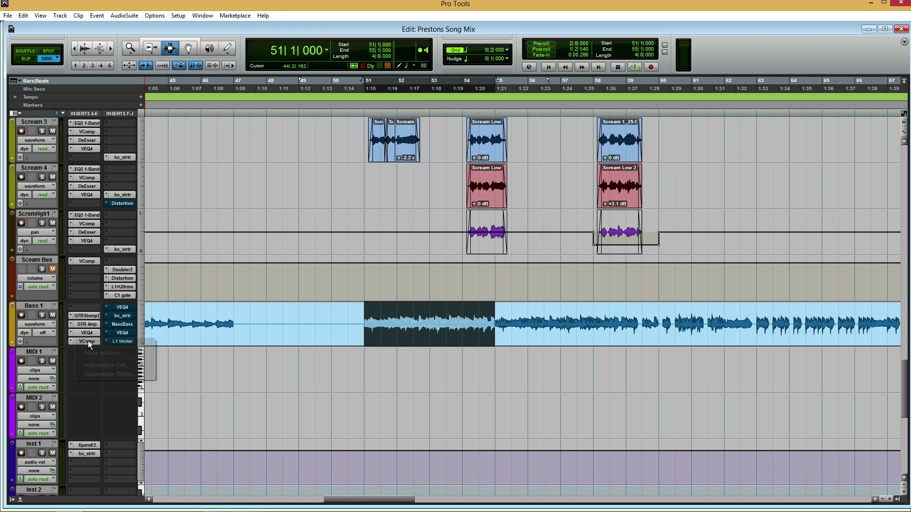
pyautogui.click(88, 343)
pyautogui.rightClick(90, 334)
pyautogui.click(90, 338)
pyautogui.rightClick(91, 314)
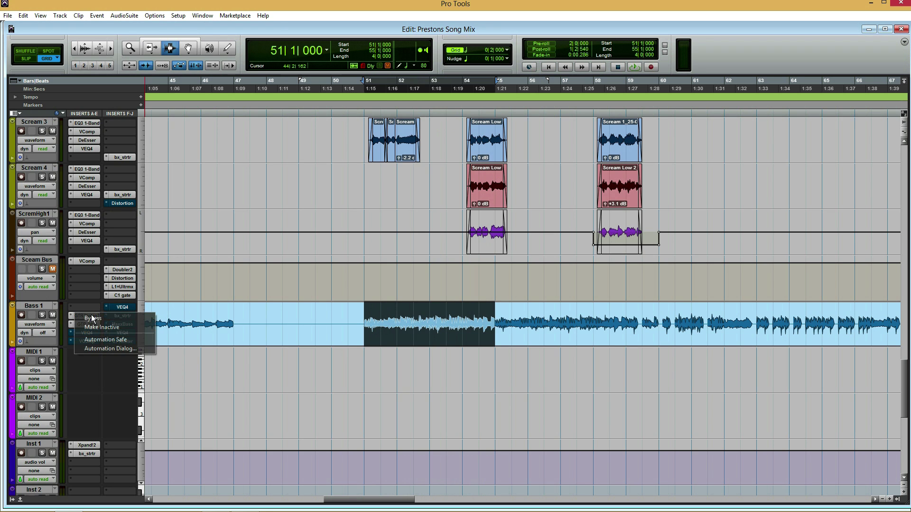
pyautogui.click(91, 317)
# View the GTR Amp settings on Bass 1, including amp type, cabinet and microphone, and close the plug-in
pyautogui.click(89, 324)
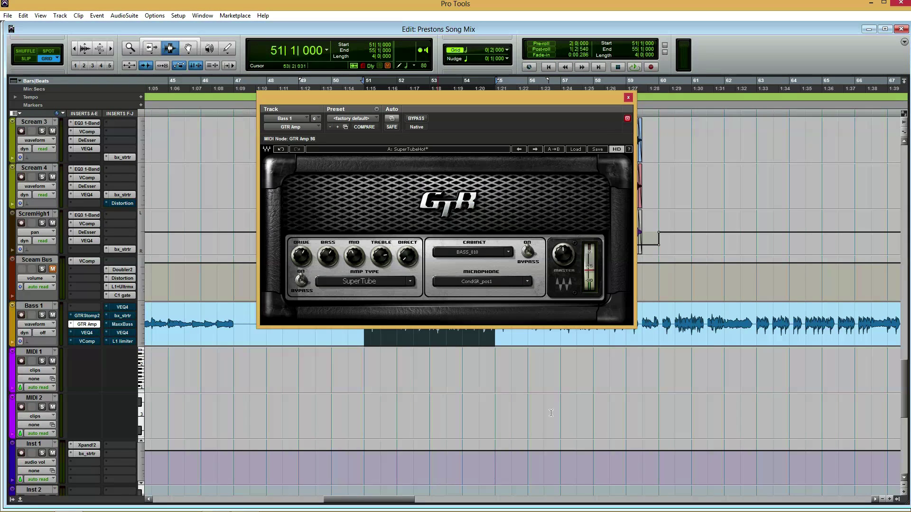
pyautogui.moveTo(495, 106); pyautogui.dragTo(494, 69)
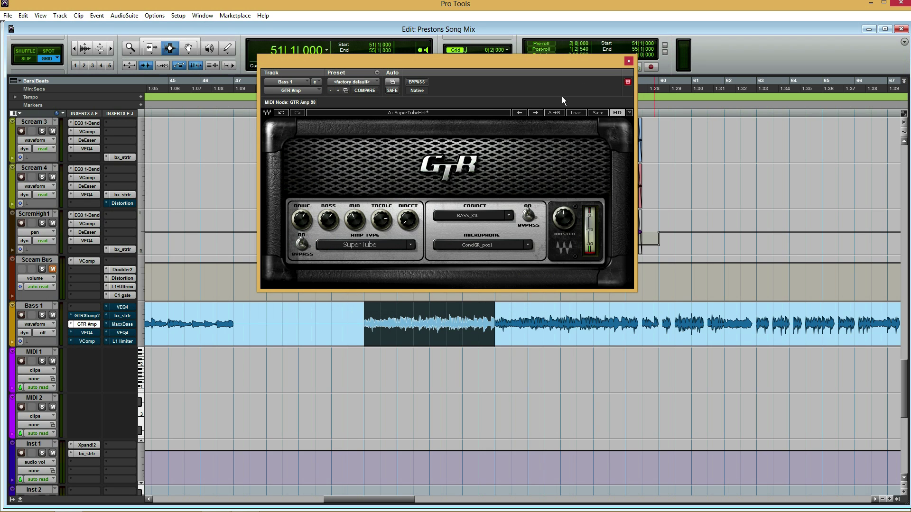
pyautogui.click(629, 62)
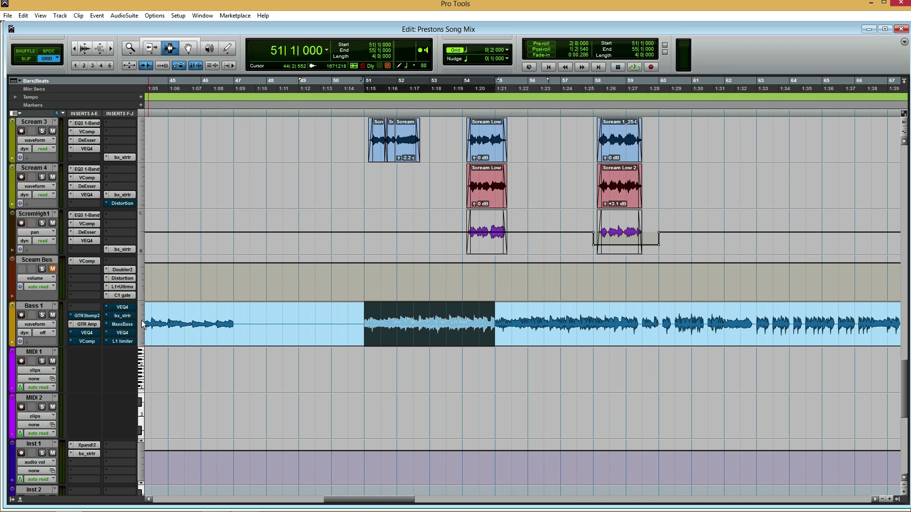
# Solo Bass 1 and audition the selected section through the amp simulator only
pyautogui.press('space')
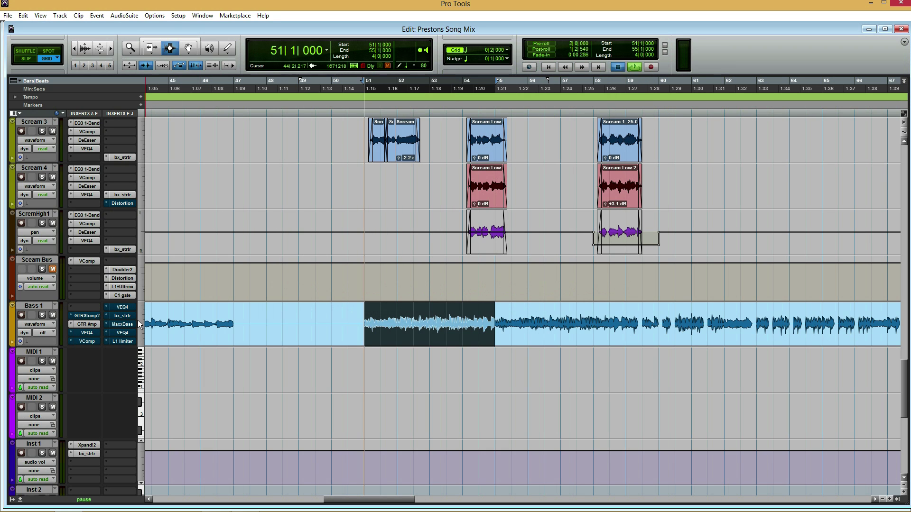
pyautogui.press('space')
pyautogui.click(42, 315)
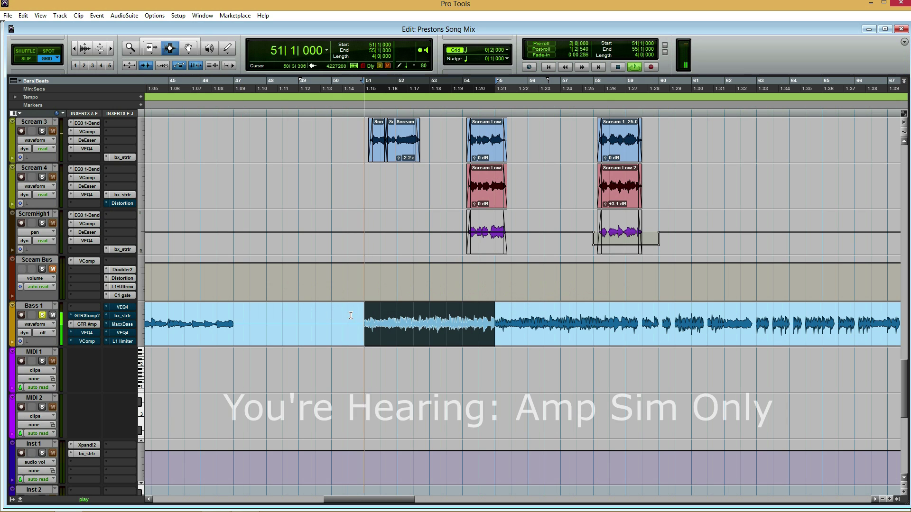
pyautogui.press('space')
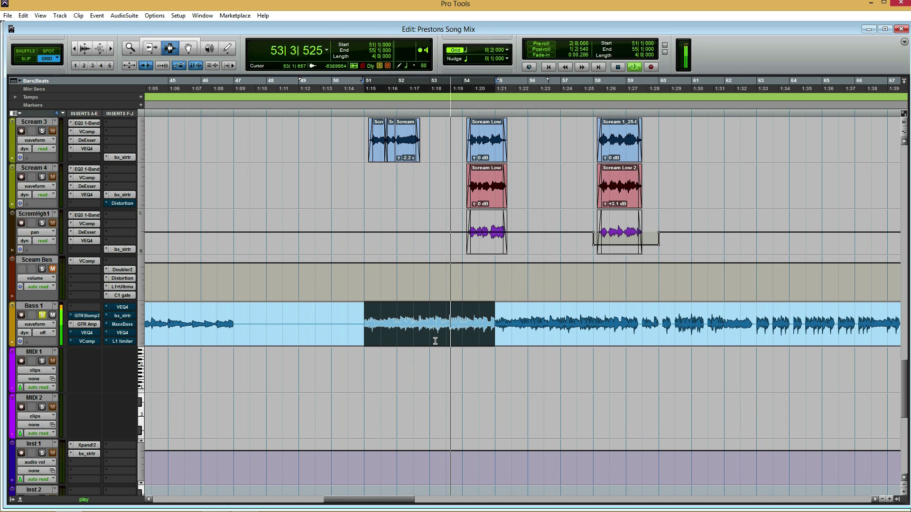
pyautogui.press('space')
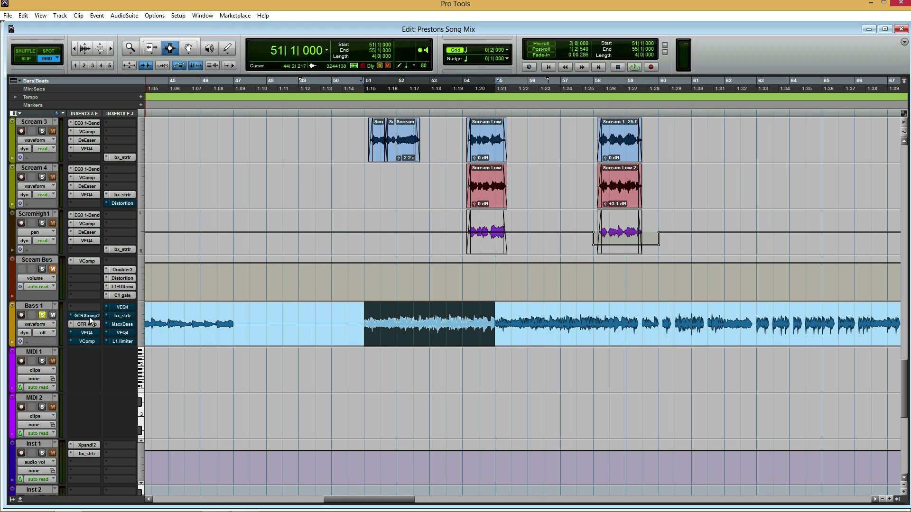
# Enable the GTR Stomp 2 overdrive on Bass 1 and compare it with its bypassed sound during playback
pyautogui.click(89, 316)
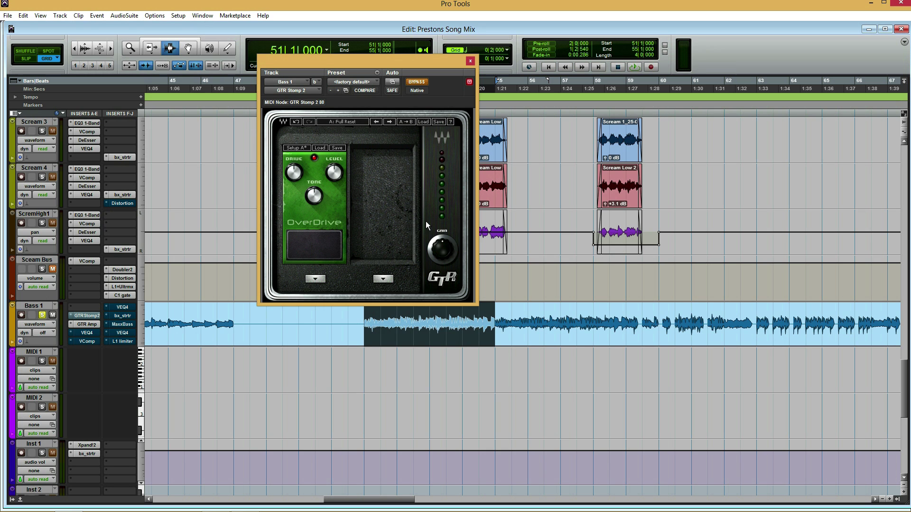
pyautogui.click(420, 81)
pyautogui.press('space')
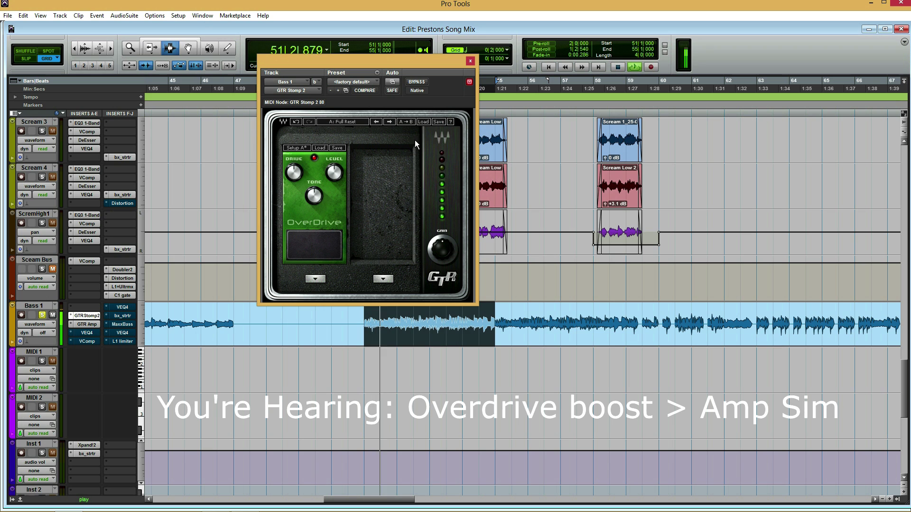
pyautogui.click(421, 82)
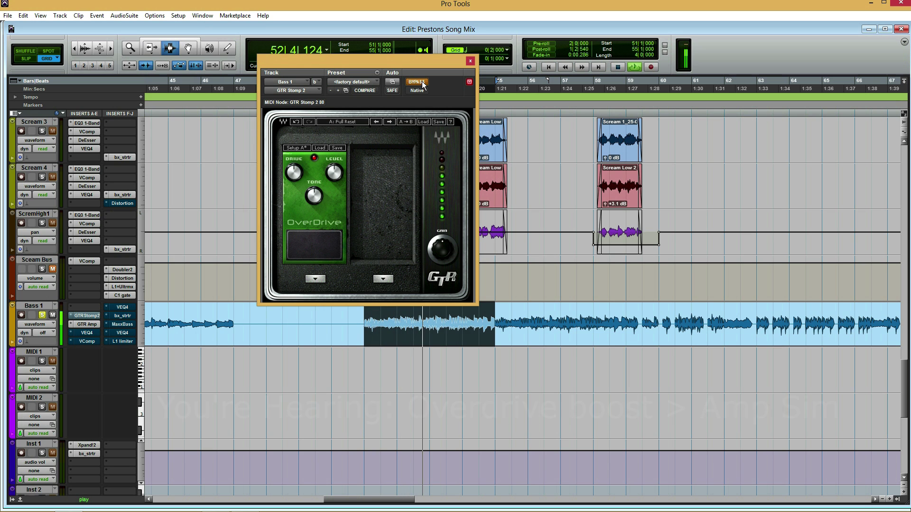
pyautogui.click(420, 82)
# Try the overdrive's Tone and Drive knobs during playback, and close GTR Stomp 2 once playback is stopped
pyautogui.moveTo(313, 197)
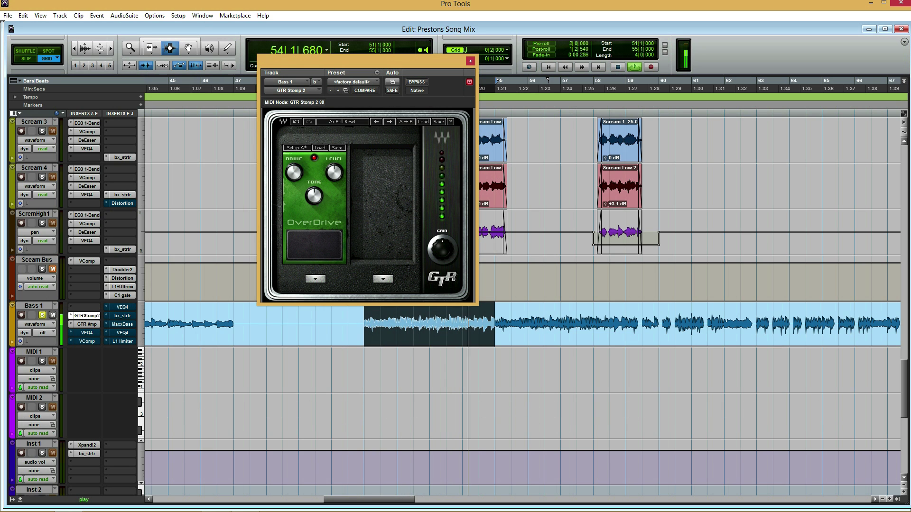
pyautogui.moveTo(313, 195); pyautogui.dragTo(313, 196)
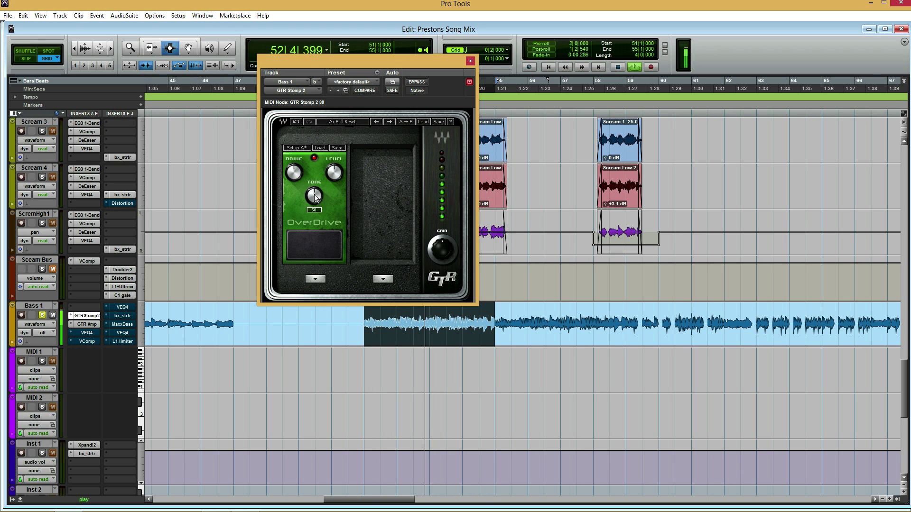
pyautogui.moveTo(295, 172)
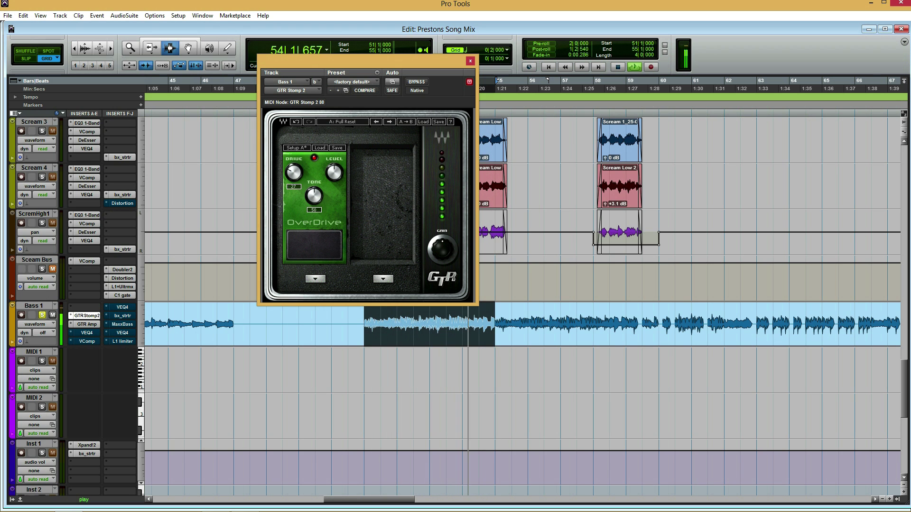
pyautogui.keyDown('alt'); pyautogui.click(295, 170); pyautogui.keyUp('alt')
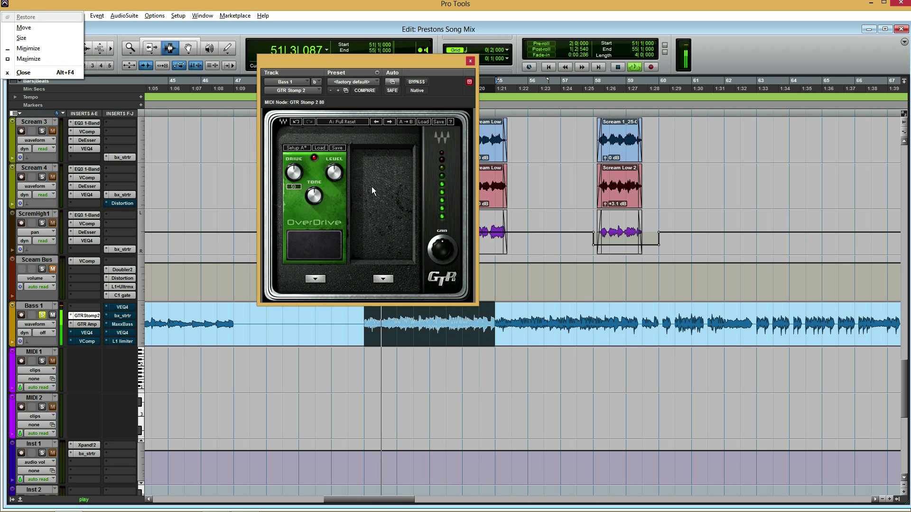
pyautogui.press('space')
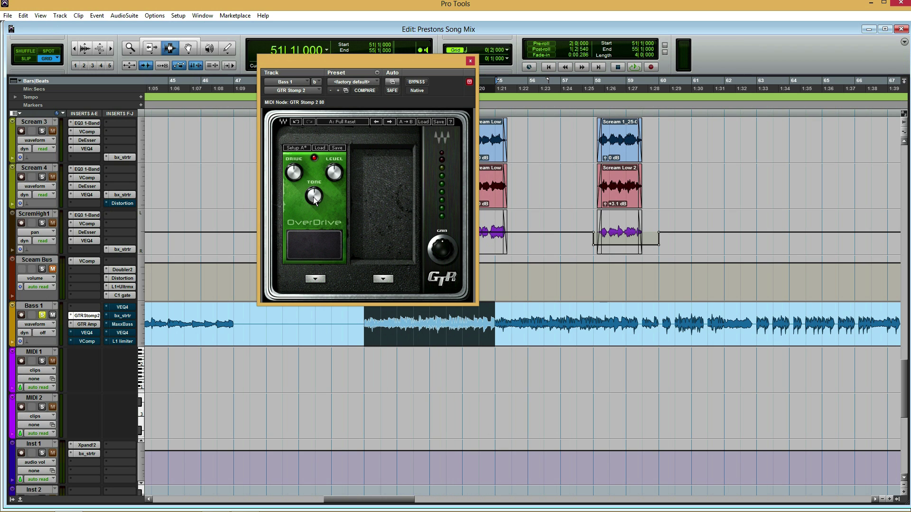
pyautogui.click(469, 62)
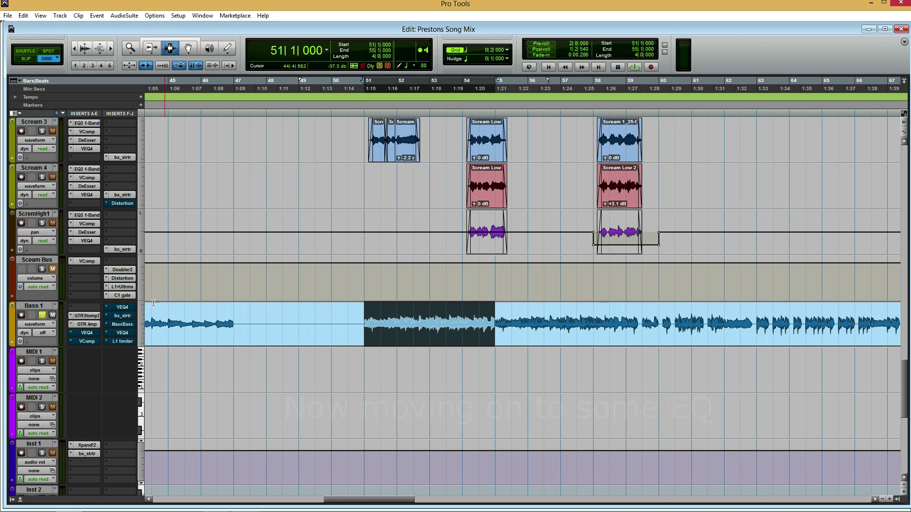
# Enable the VEQ4 after the GTR Amp on Bass 1 and set its high-pass filter to 47 Hz during playback
pyautogui.click(86, 332)
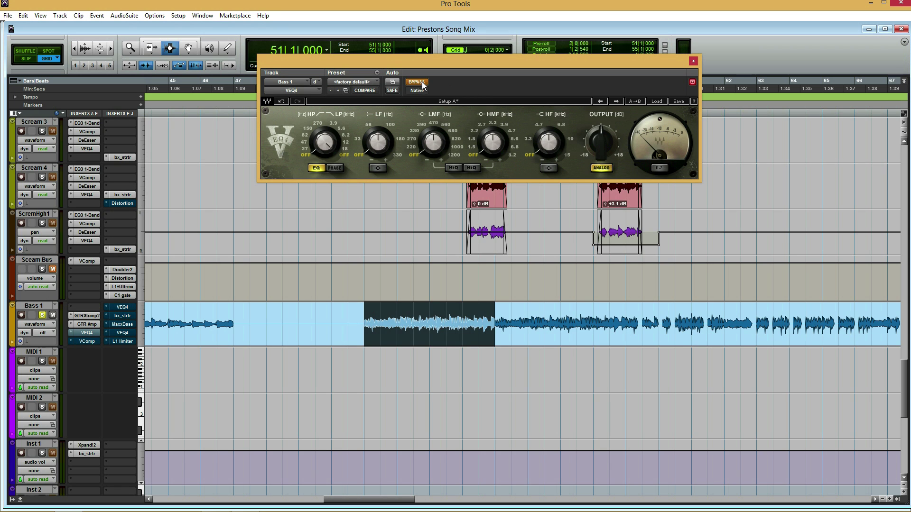
pyautogui.press('space')
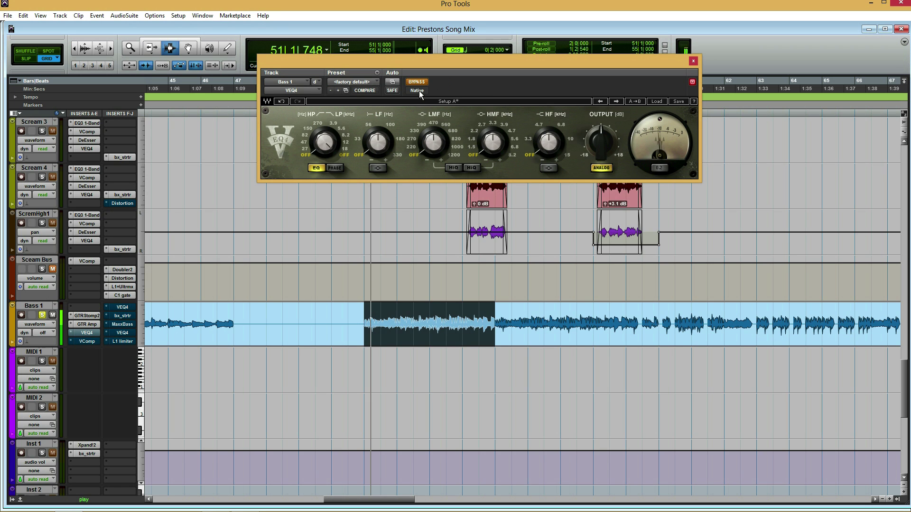
pyautogui.click(417, 84)
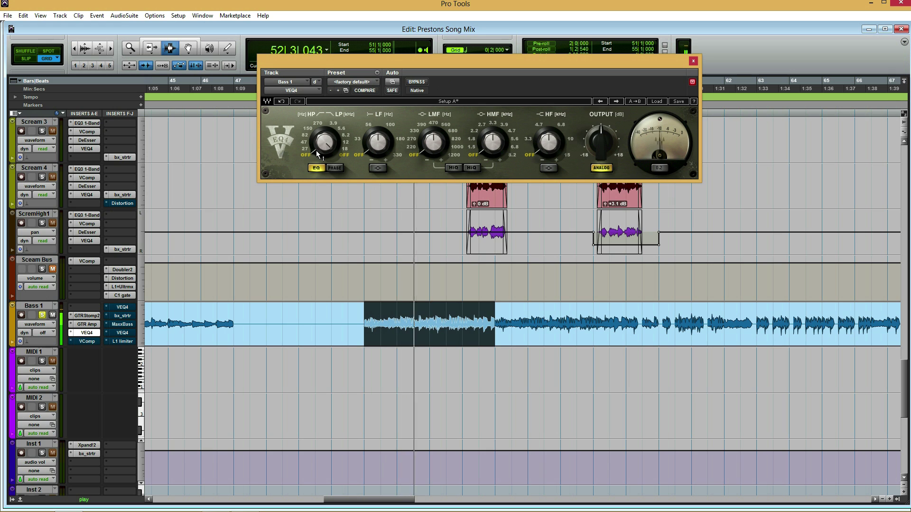
pyautogui.moveTo(317, 154); pyautogui.dragTo(317, 148)
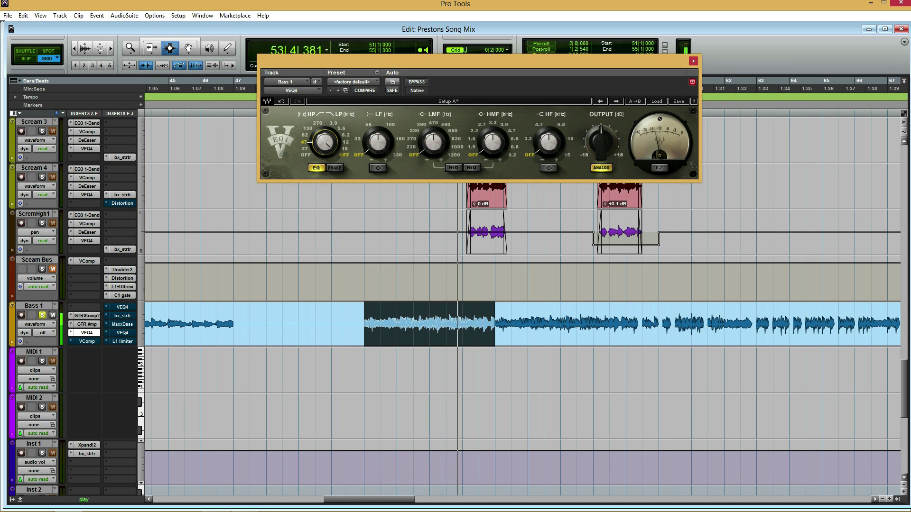
pyautogui.press('space')
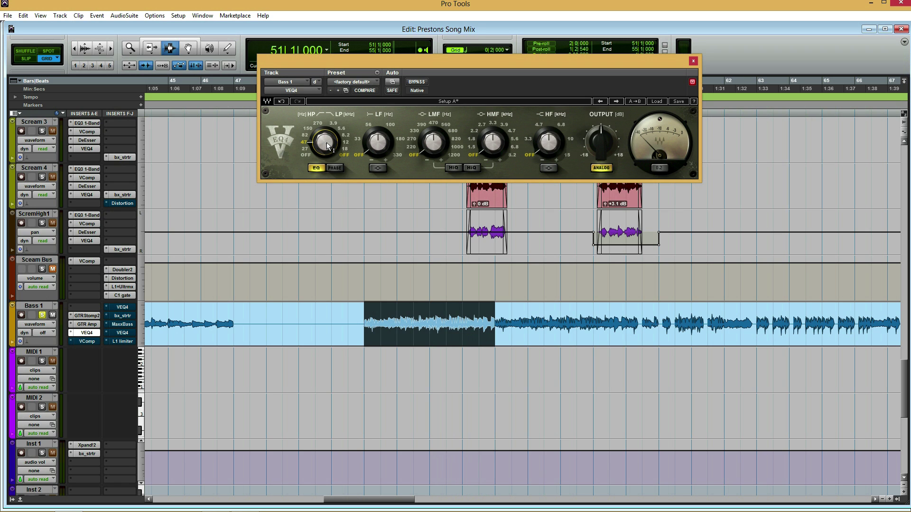
# Set the VEQ4 low-pass filter to 5.6 kHz while playing the selected bass section
pyautogui.press('space')
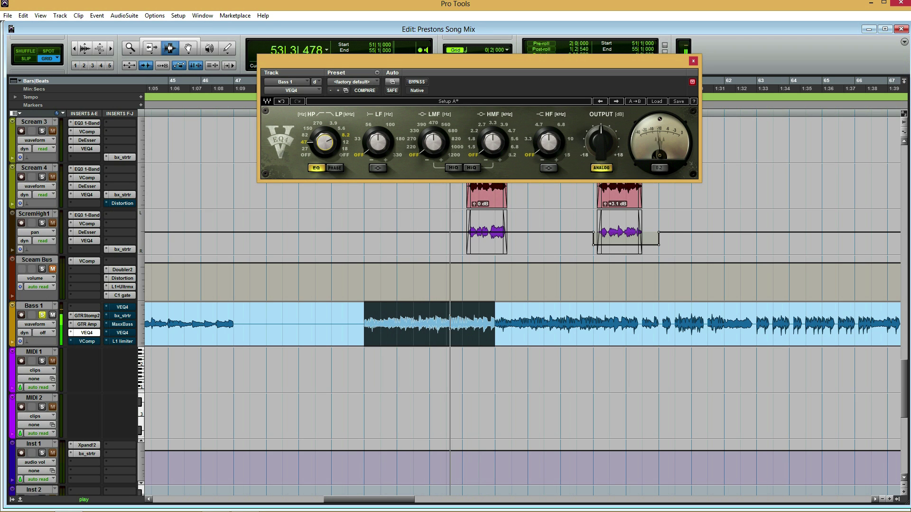
pyautogui.press('space')
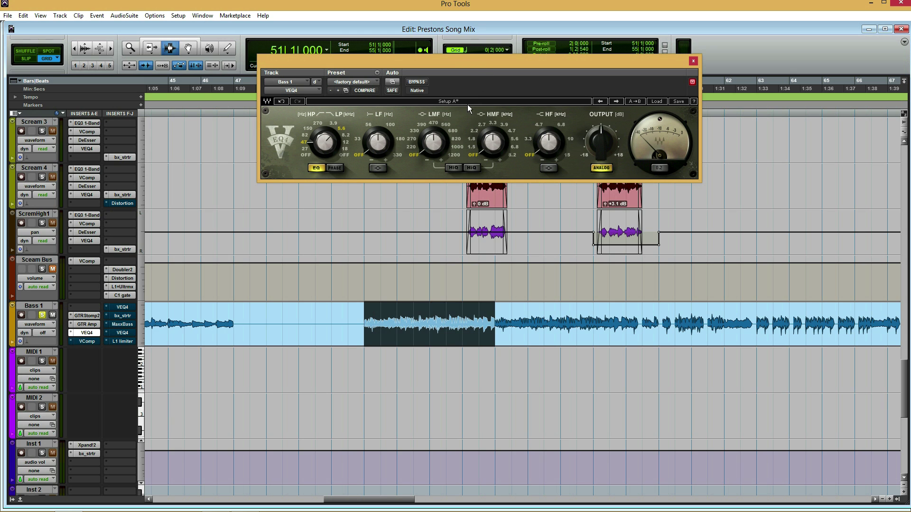
# Cut the VEQ4's low-mid band at 390 Hz on Bass 1 while playing the selected section
pyautogui.moveTo(483, 62); pyautogui.dragTo(474, 116)
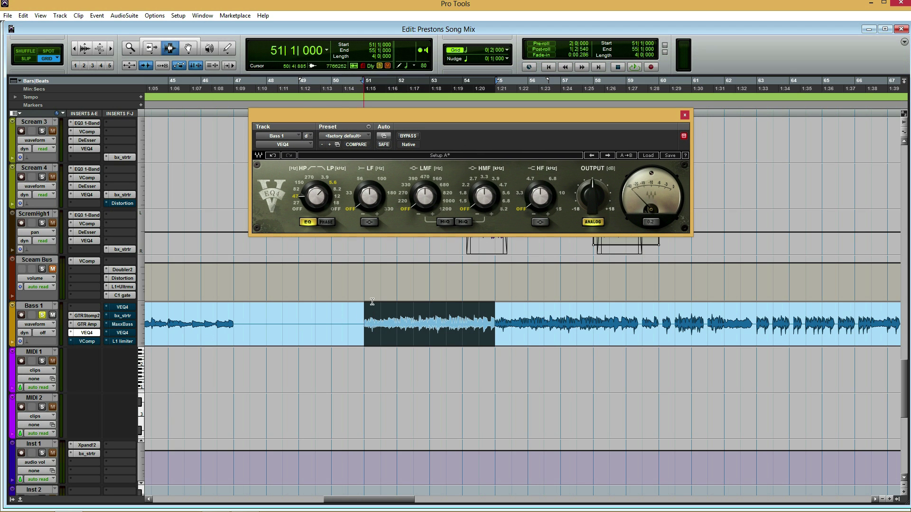
pyautogui.press('space')
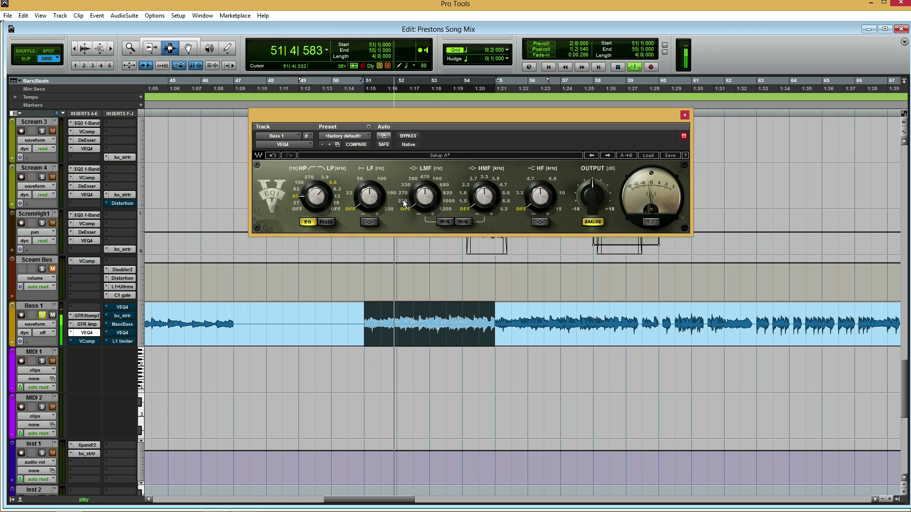
pyautogui.moveTo(411, 207)
pyautogui.mouseDown()
pyautogui.moveTo(427, 199)
pyautogui.moveTo(427, 220)
pyautogui.moveTo(427, 190)
pyautogui.moveTo(427, 215)
pyautogui.mouseUp()
pyautogui.press('space')
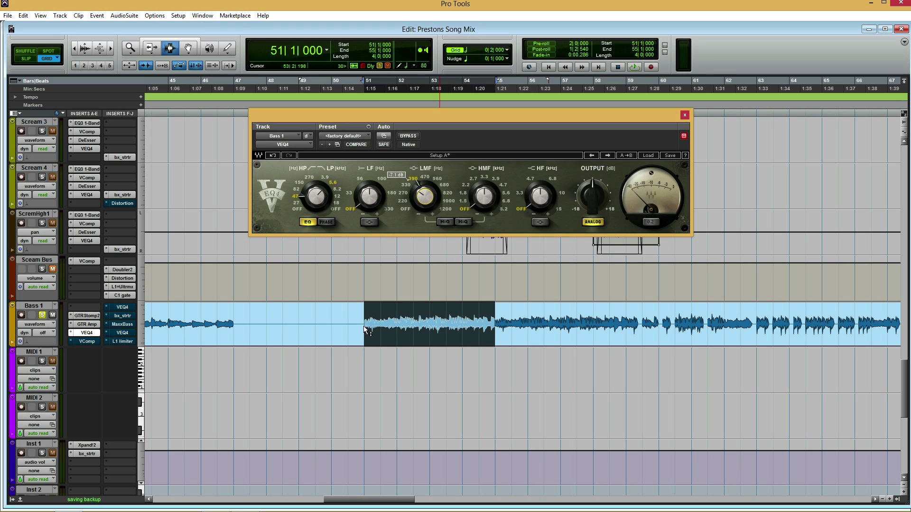
pyautogui.press('space')
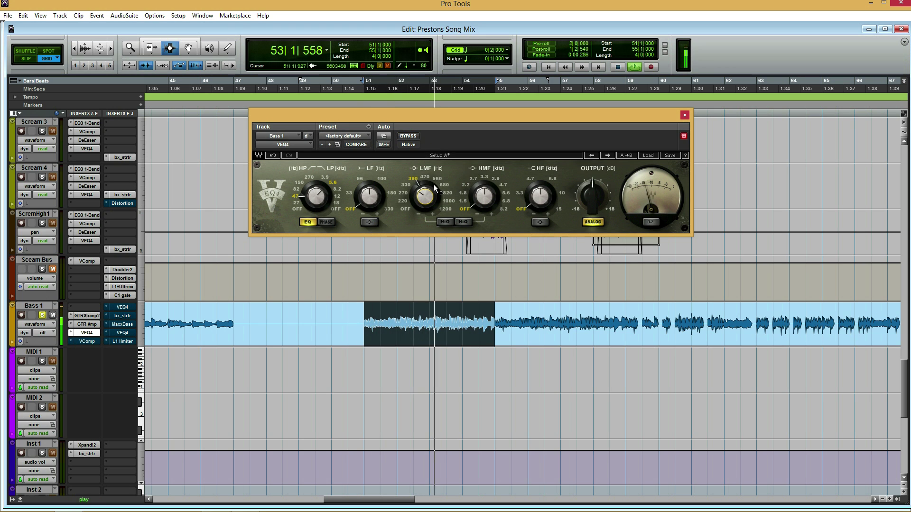
pyautogui.moveTo(435, 187); pyautogui.dragTo(426, 200)
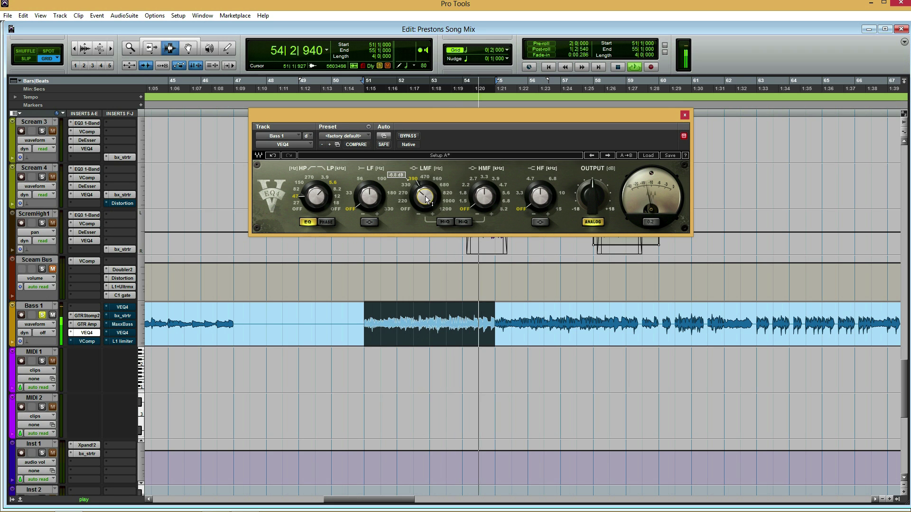
# Compare the VEQ4 with its bypassed sound while raising its output slightly, and close it once playback is stopped
pyautogui.click(406, 136)
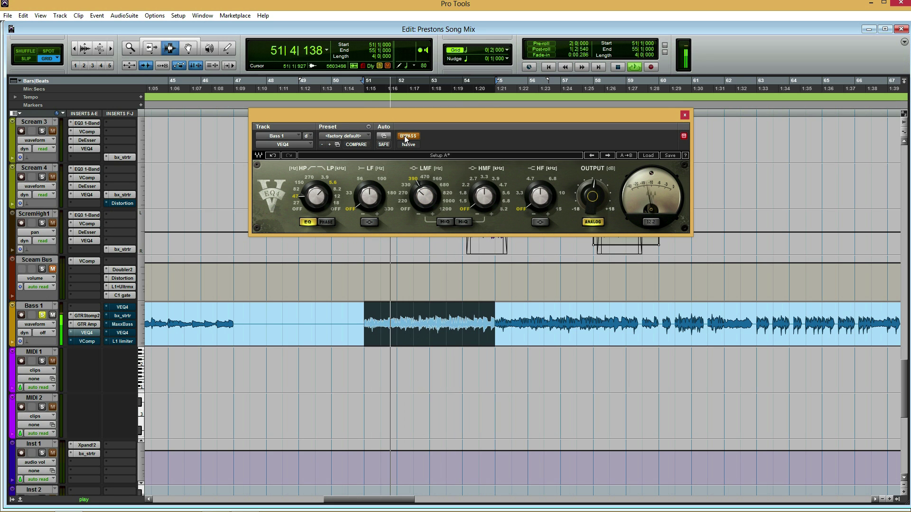
pyautogui.click(406, 136)
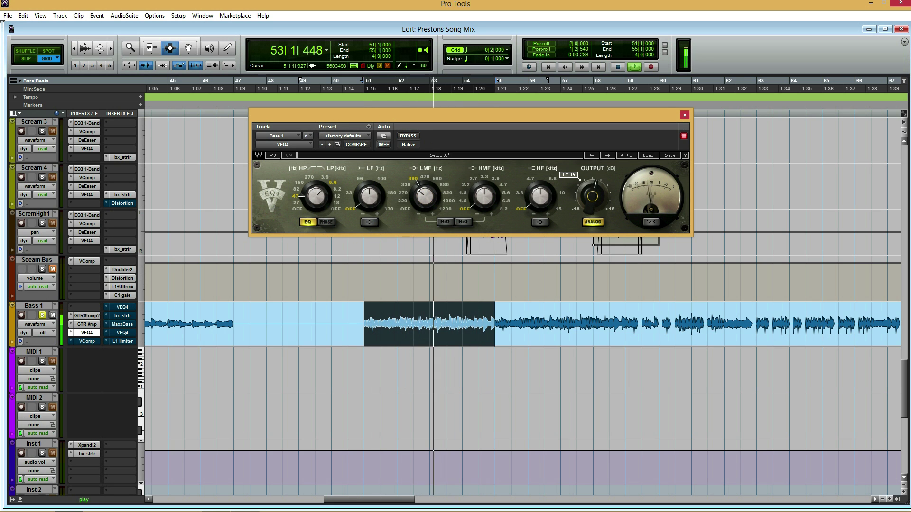
pyautogui.click(406, 136)
pyautogui.click(406, 136)
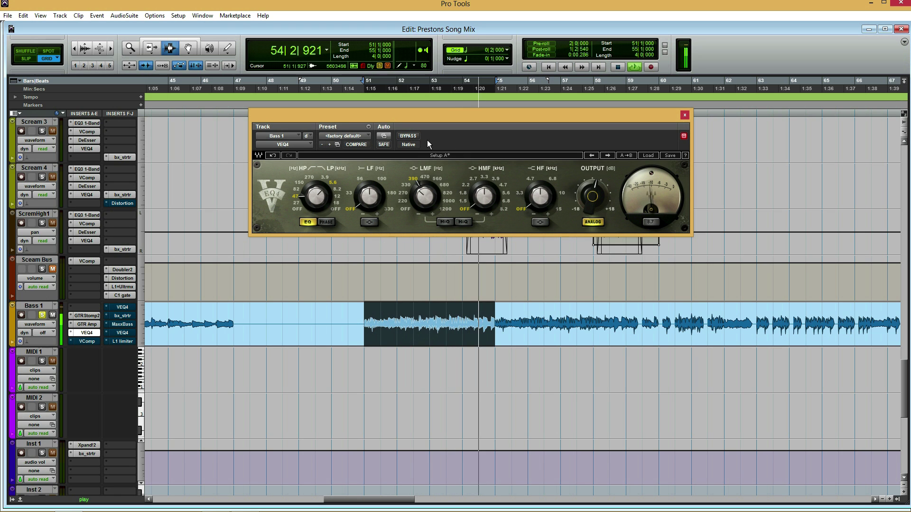
pyautogui.press('space')
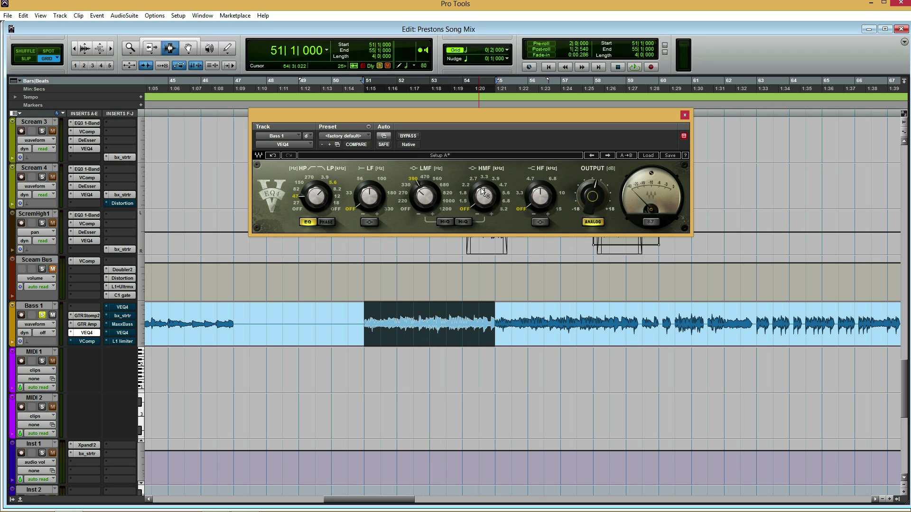
pyautogui.click(685, 116)
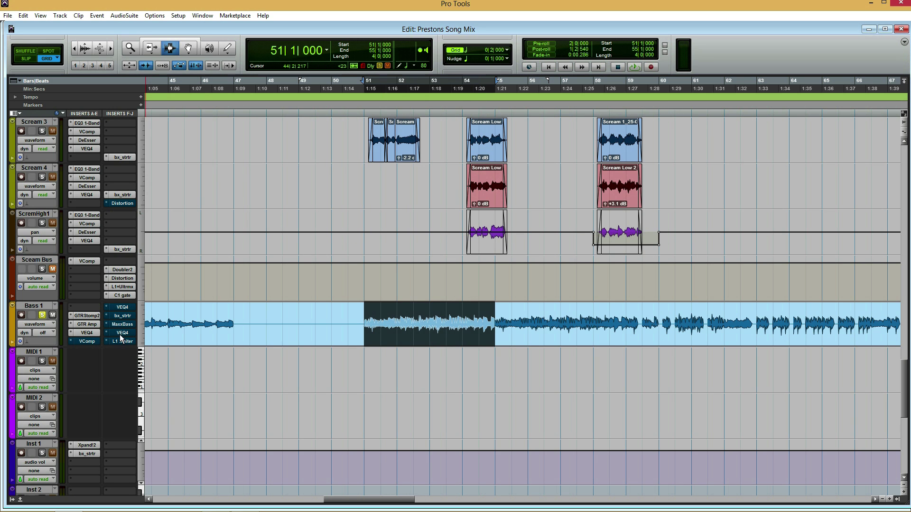
# Open the VComp on Bass 1, return it to its default settings, and set a 2:1 ratio and 100 ms compressor release
pyautogui.click(88, 342)
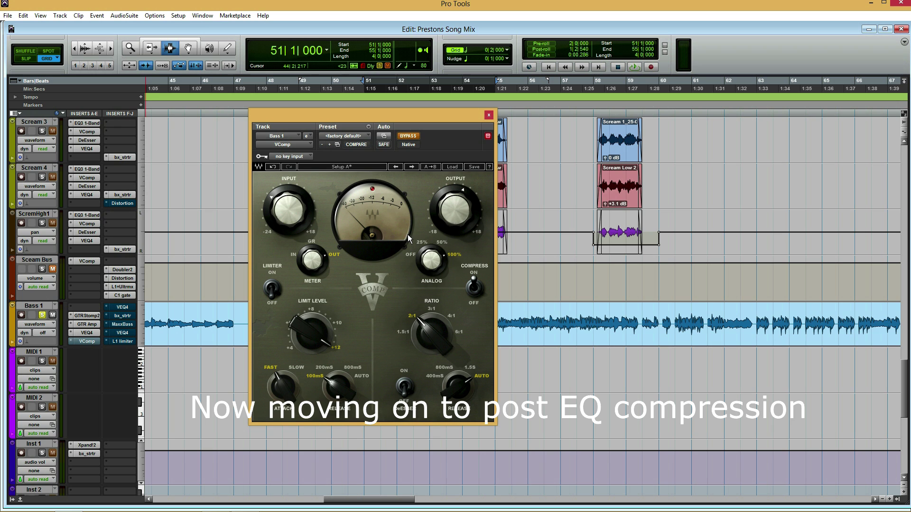
pyautogui.click(361, 142)
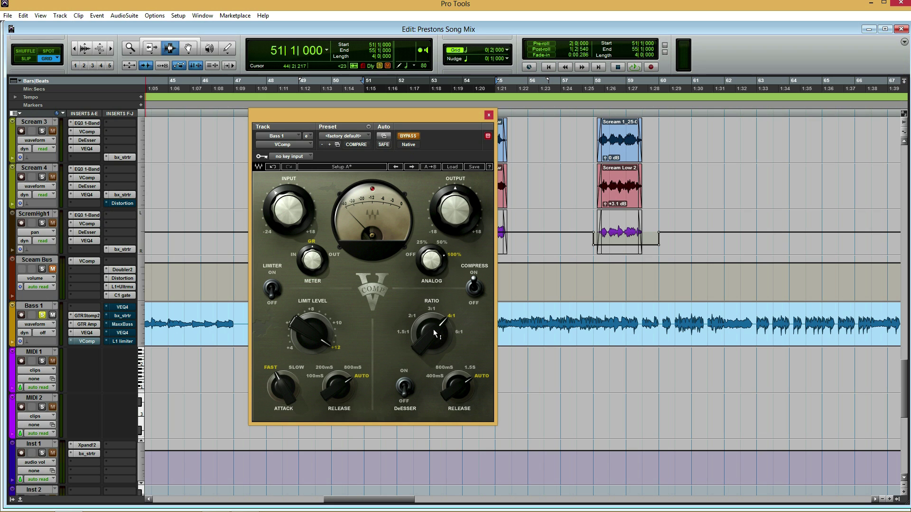
pyautogui.moveTo(432, 334)
pyautogui.mouseDown()
pyautogui.moveTo(432, 351)
pyautogui.moveTo(429, 323)
pyautogui.mouseUp()
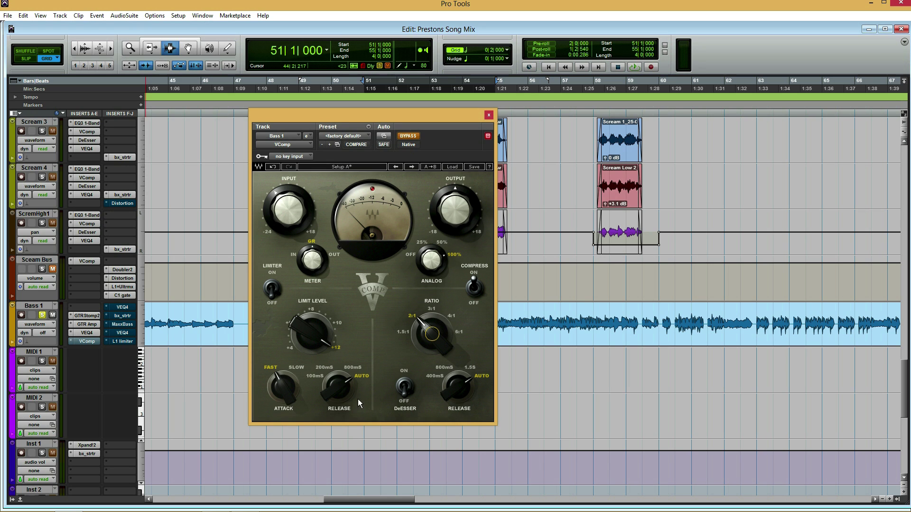
pyautogui.click(326, 389)
pyautogui.moveTo(337, 387); pyautogui.dragTo(338, 415)
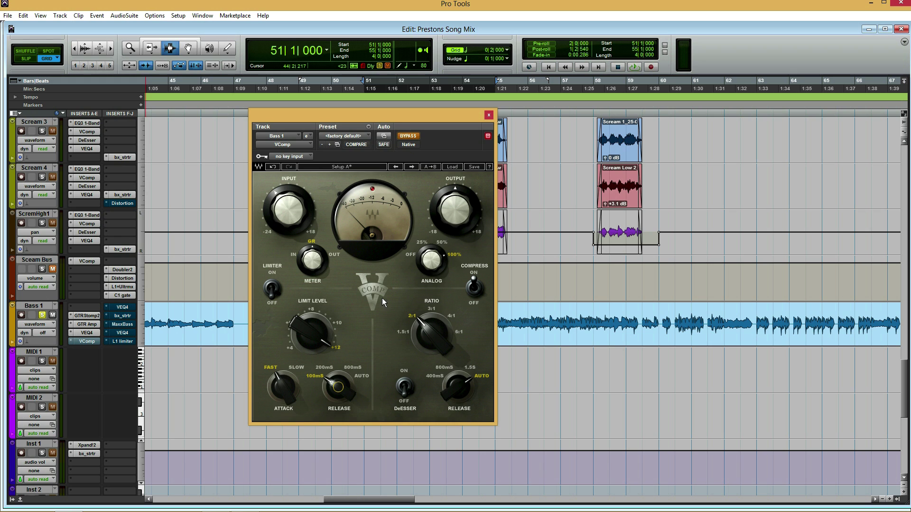
# Take the VComp out of bypass and adjust its input level during playback of the bass section
pyautogui.moveTo(298, 204); pyautogui.dragTo(298, 219)
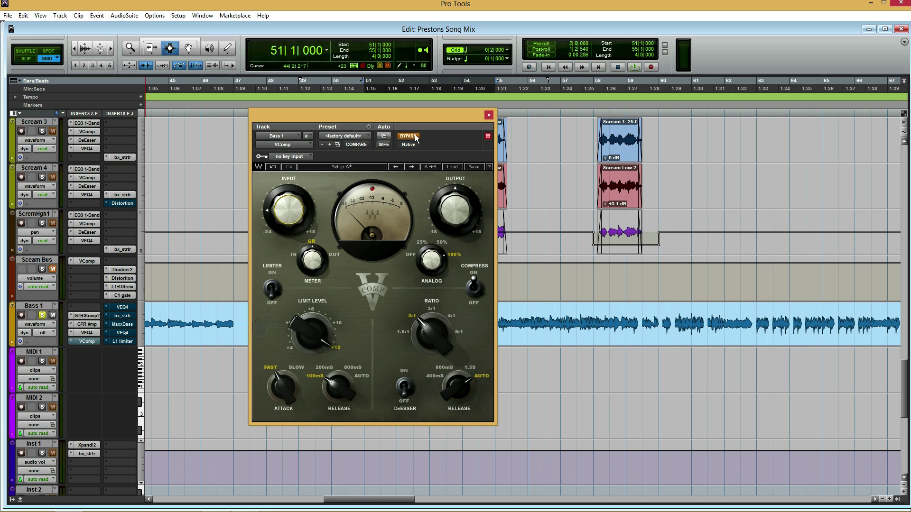
pyautogui.moveTo(431, 118); pyautogui.dragTo(699, 138)
pyautogui.click(675, 156)
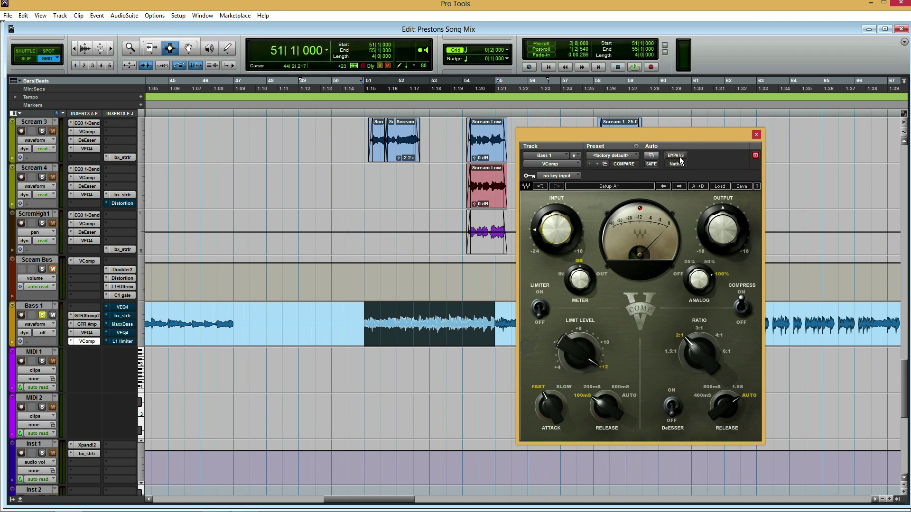
pyautogui.press('space')
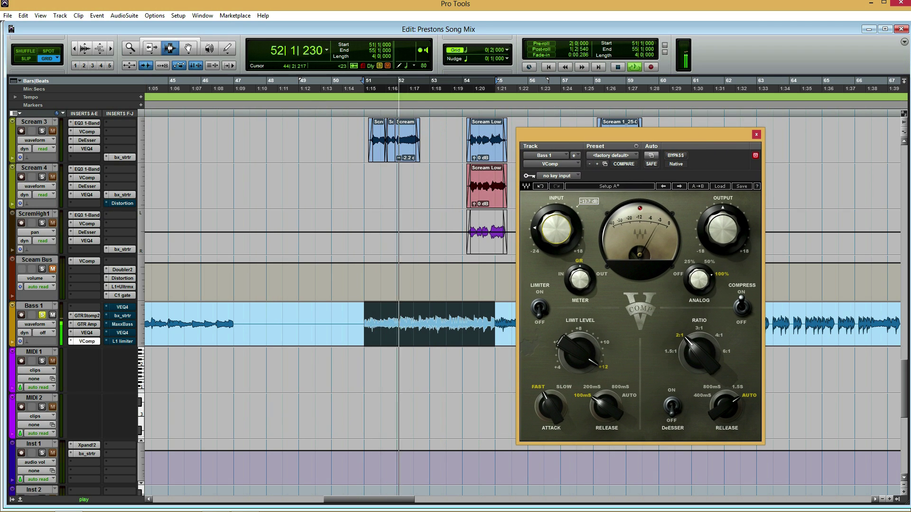
pyautogui.moveTo(578, 205)
pyautogui.scroll(2, 578, 205)
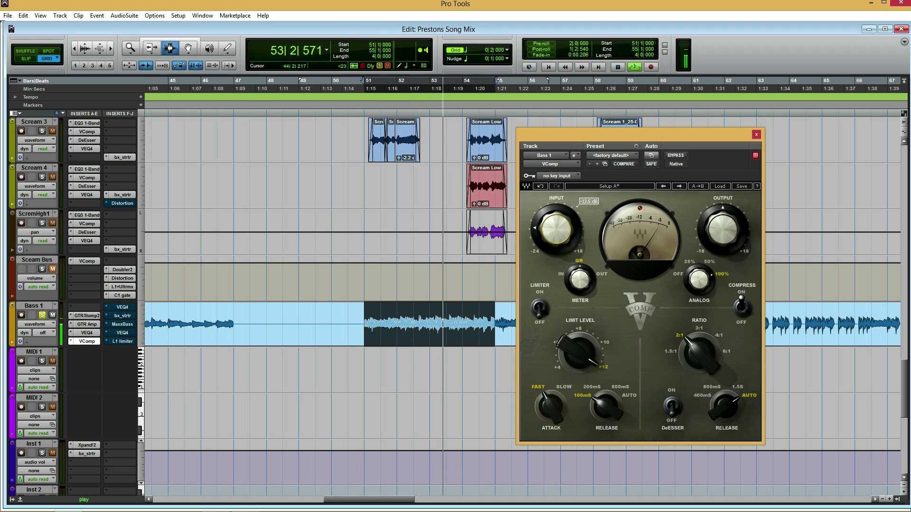
# Raise the VComp output to 4.0 dB during playback, and stop playback
pyautogui.moveTo(701, 204)
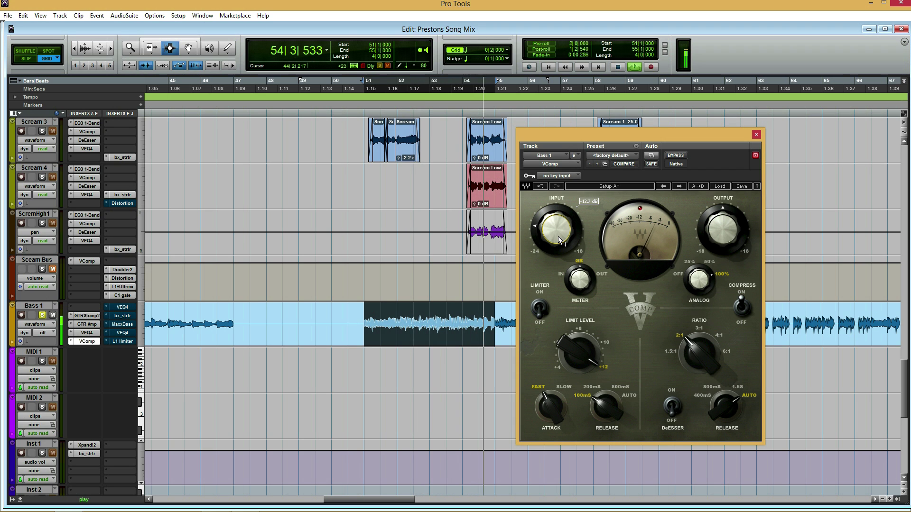
pyautogui.scroll(6, 701, 204)
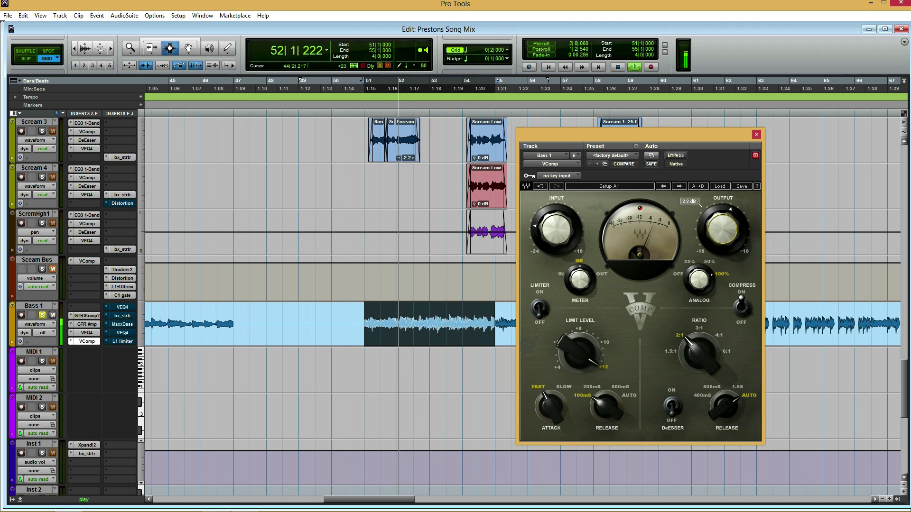
pyautogui.scroll(1, 701, 204)
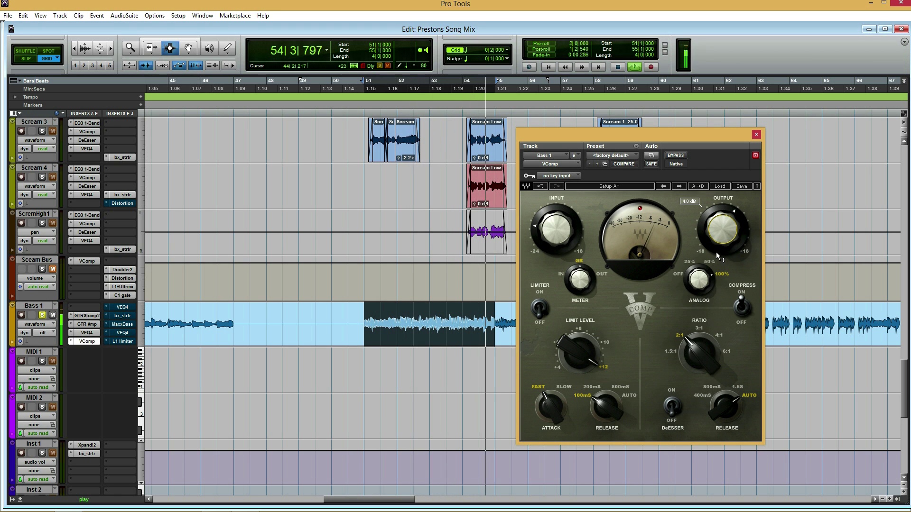
pyautogui.press('space')
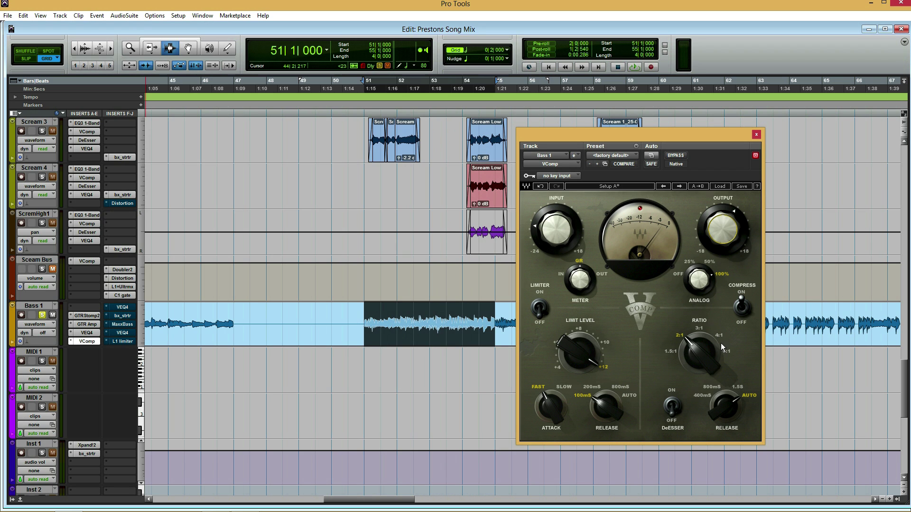
# Switch the VComp meter to output level and briefly play the bass with the compressor bypassed
pyautogui.click(579, 285)
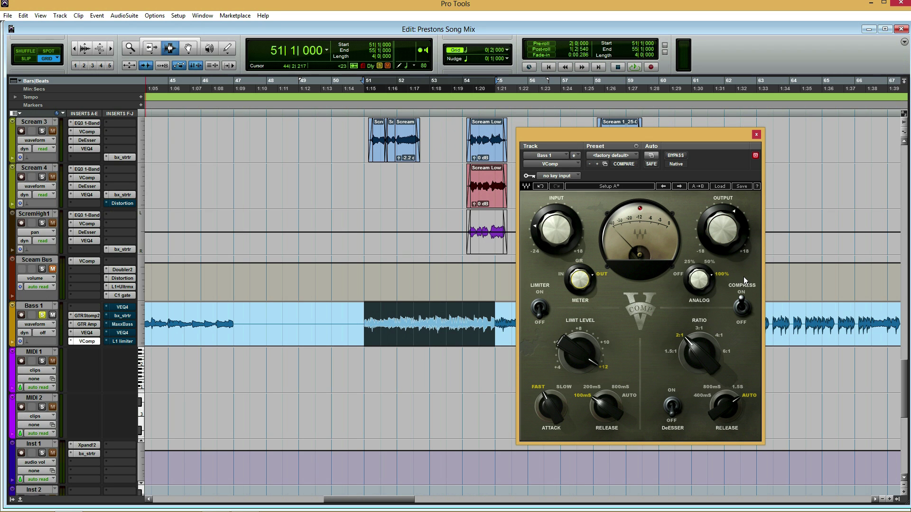
pyautogui.moveTo(694, 142); pyautogui.dragTo(692, 118)
pyautogui.click(692, 118)
pyautogui.press('space')
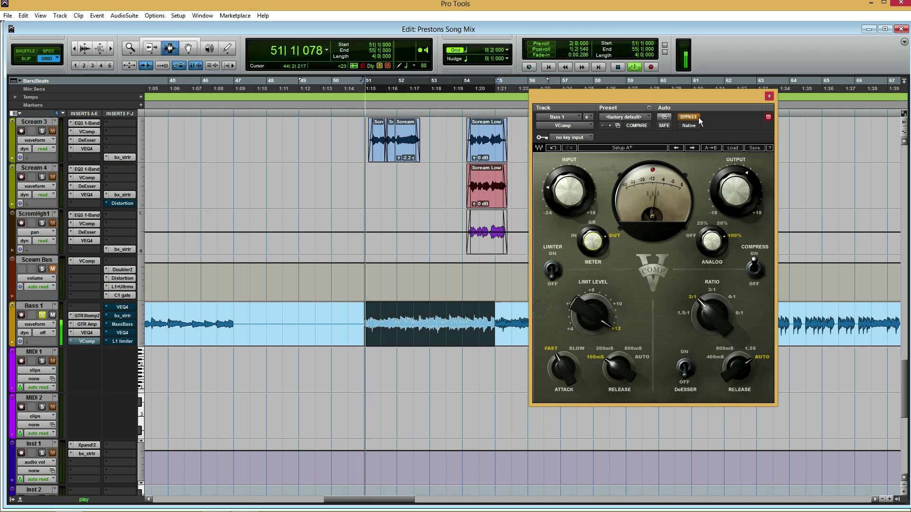
pyautogui.press('space')
pyautogui.click(695, 118)
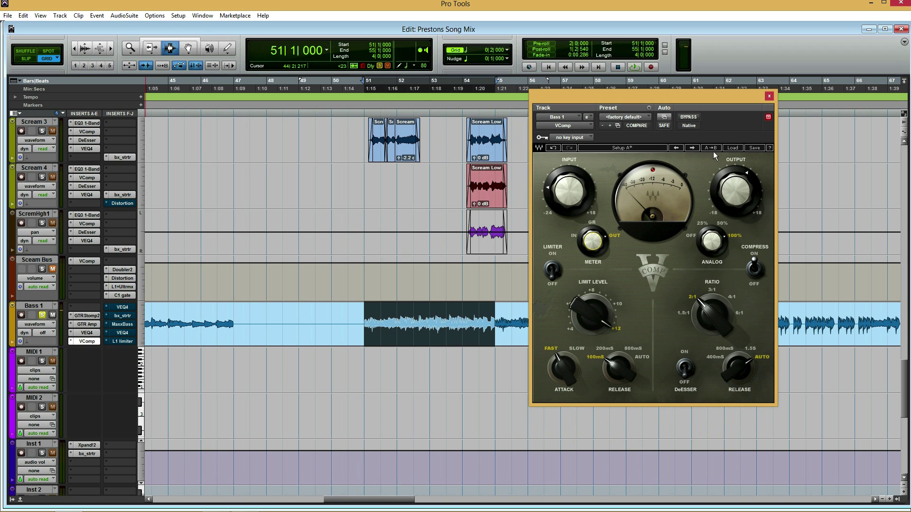
# Compare the VComp with its bypassed level during playback and fine-tune its output to 4.2 dB
pyautogui.moveTo(730, 186)
pyautogui.press('space')
pyautogui.click(696, 117)
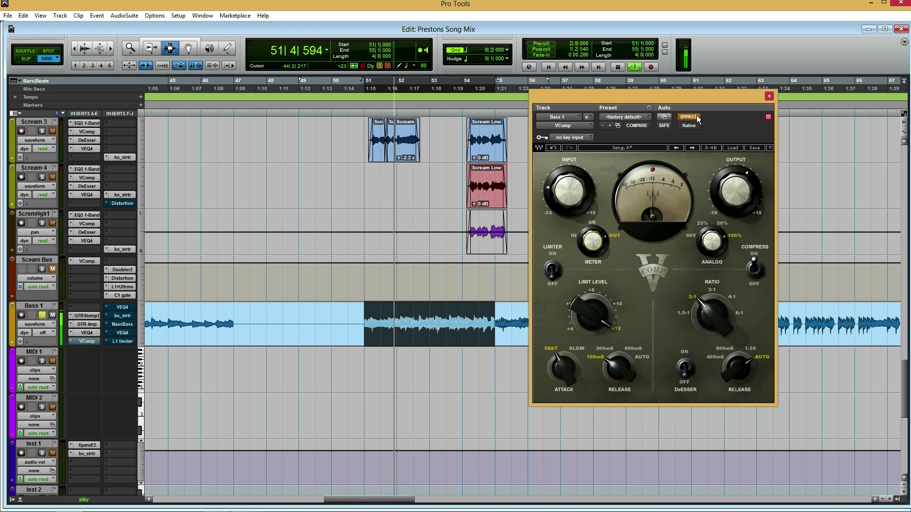
pyautogui.click(697, 119)
pyautogui.moveTo(731, 178)
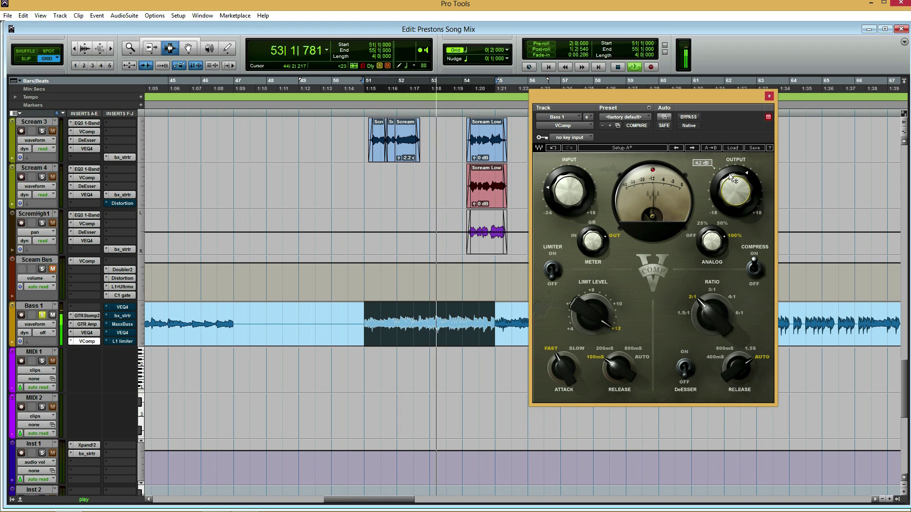
pyautogui.press('space')
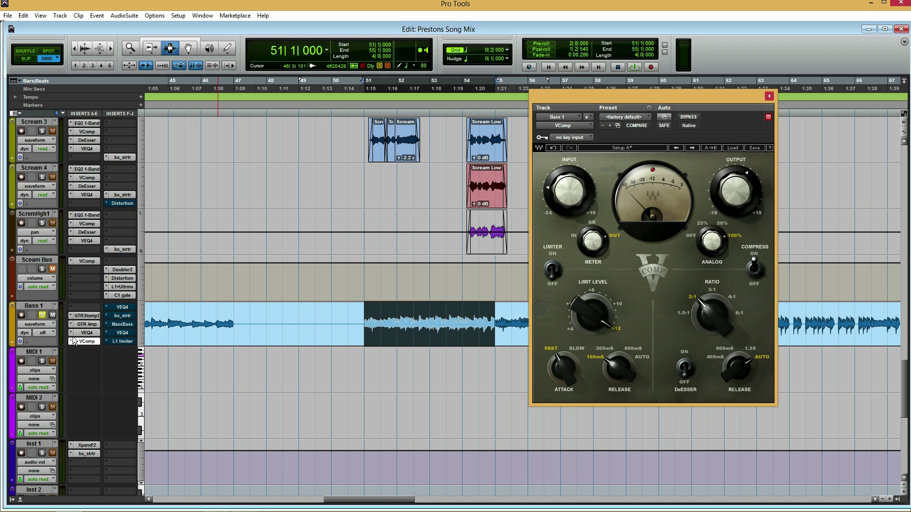
# Unsolo Bass 1, raise its fader to +7.4 dB in the Mix window during playback, and solo the track again
pyautogui.click(42, 316)
pyautogui.scroll(7, 362, 367)
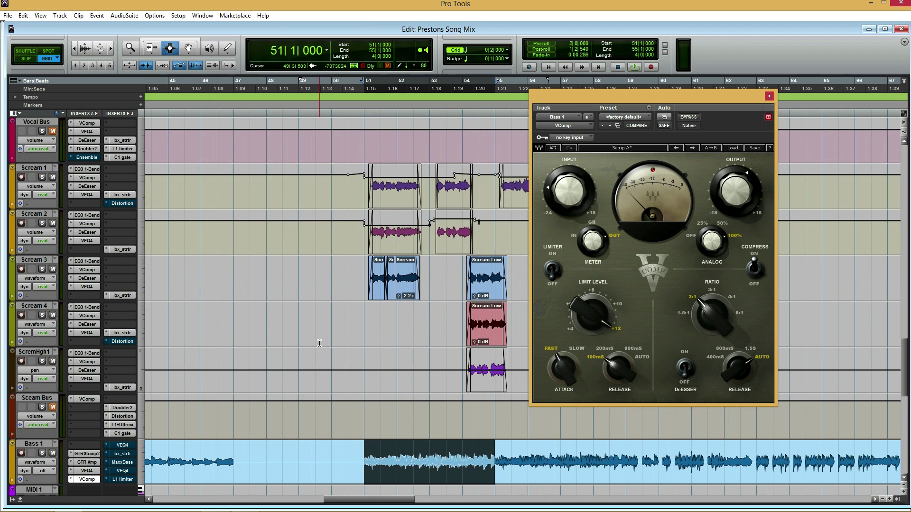
pyautogui.scroll(-5, 362, 368)
pyautogui.scroll(-1, 362, 367)
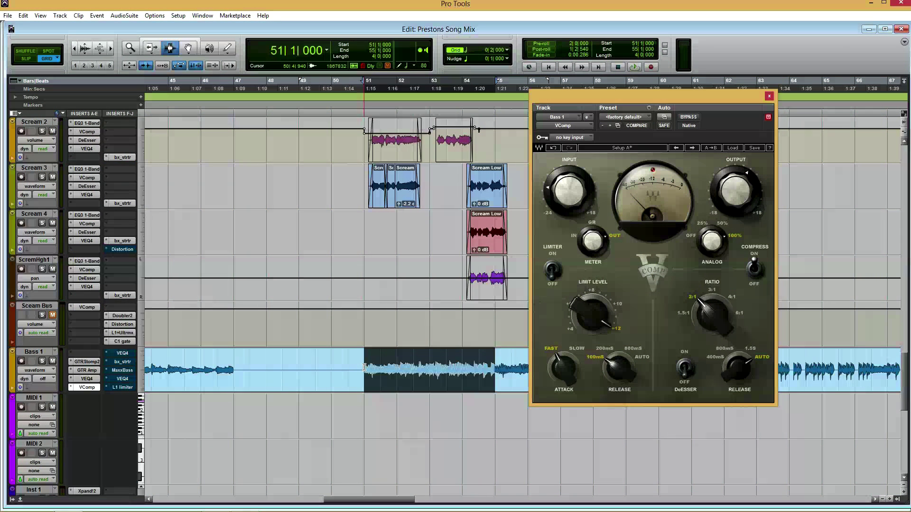
pyautogui.hotkey('ctrl', '=')
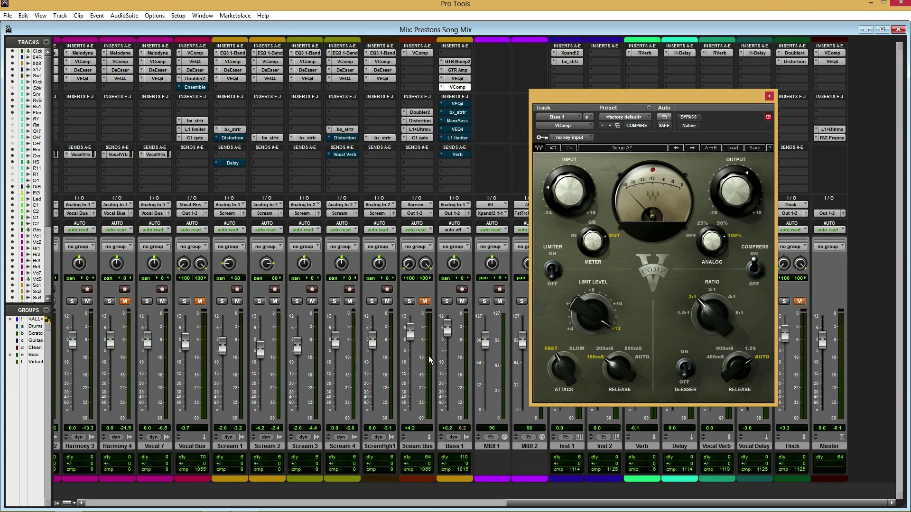
pyautogui.moveTo(453, 335); pyautogui.dragTo(453, 325)
pyautogui.click(446, 301)
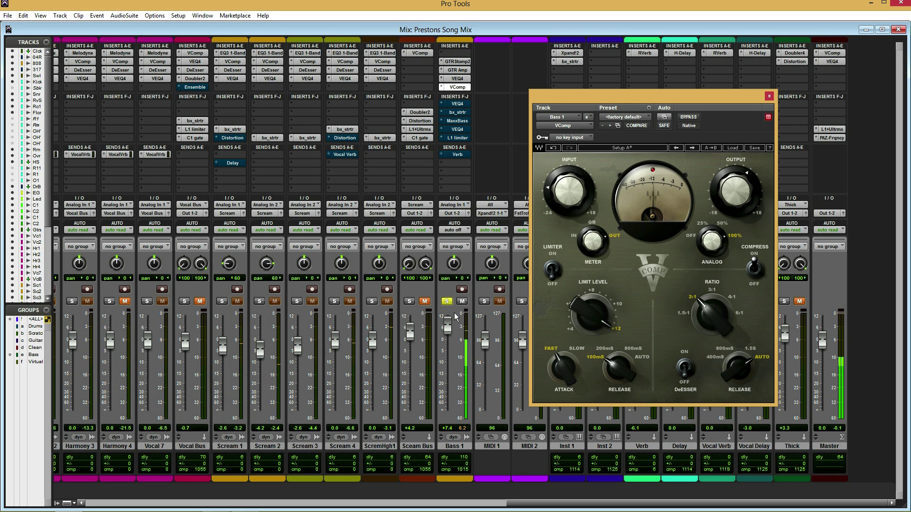
# Close the VComp, return to the Edit window, and open the VEQ4 in insert F of Bass 1
pyautogui.click(769, 96)
pyautogui.hotkey('ctrl', '=')
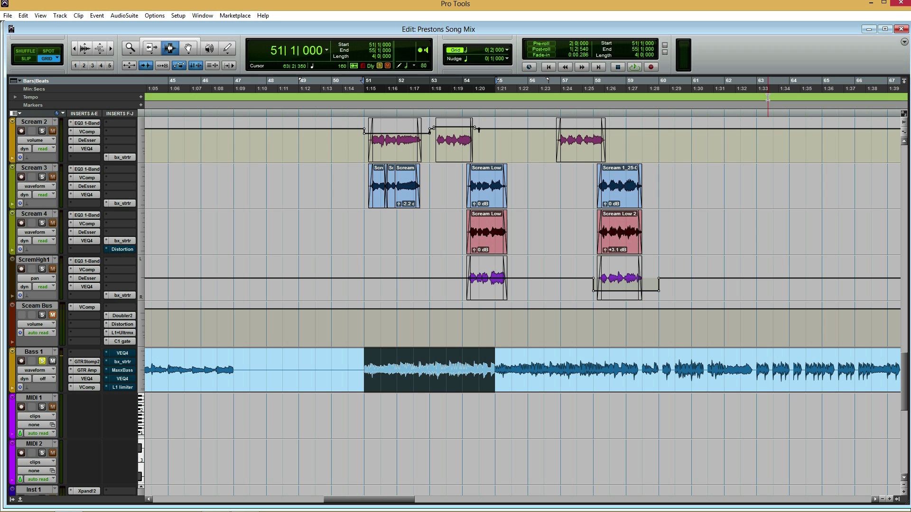
pyautogui.click(122, 354)
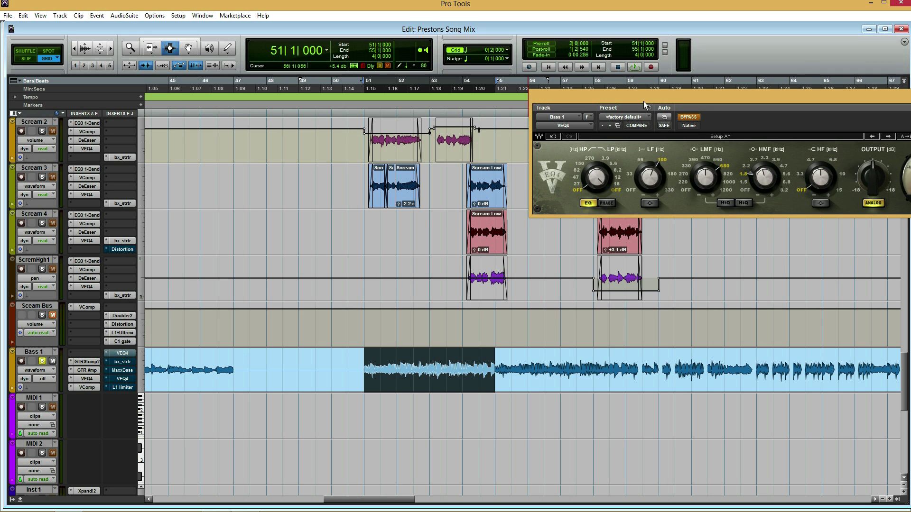
pyautogui.moveTo(644, 105); pyautogui.dragTo(409, 98)
pyautogui.click(409, 116)
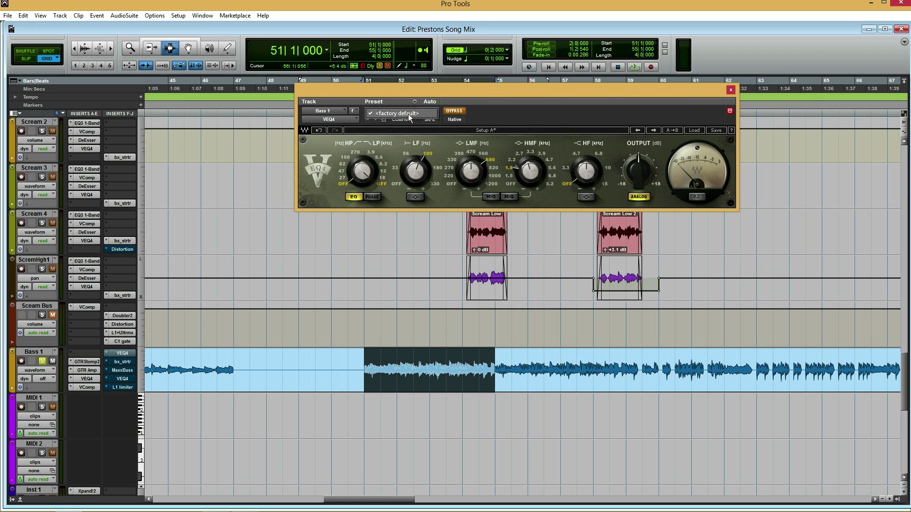
pyautogui.click(409, 114)
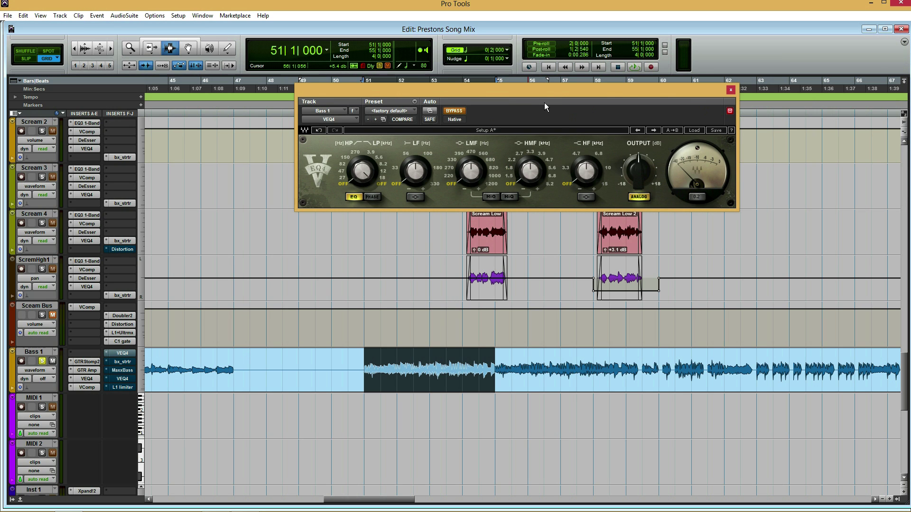
# Review the VEQ4 and VComp in inserts D and E of Bass 1, and return to the VEQ4 in insert F
pyautogui.click(91, 382)
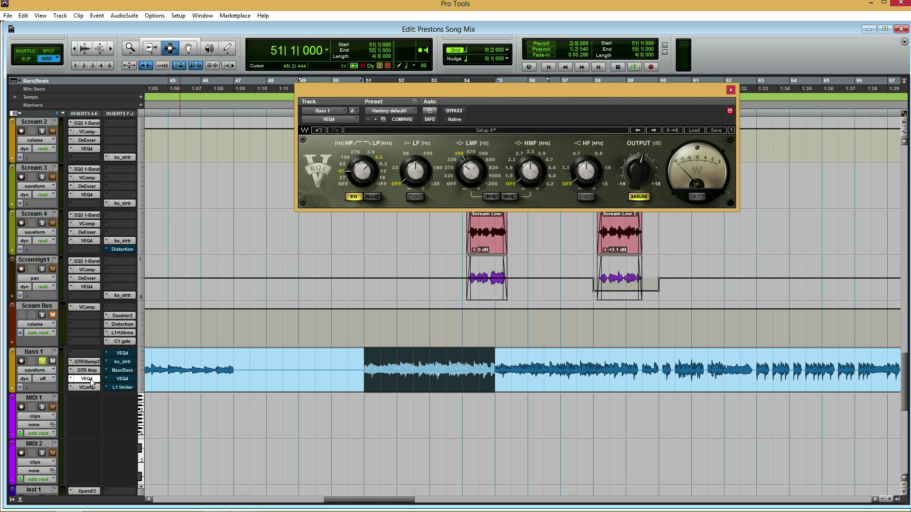
pyautogui.click(94, 388)
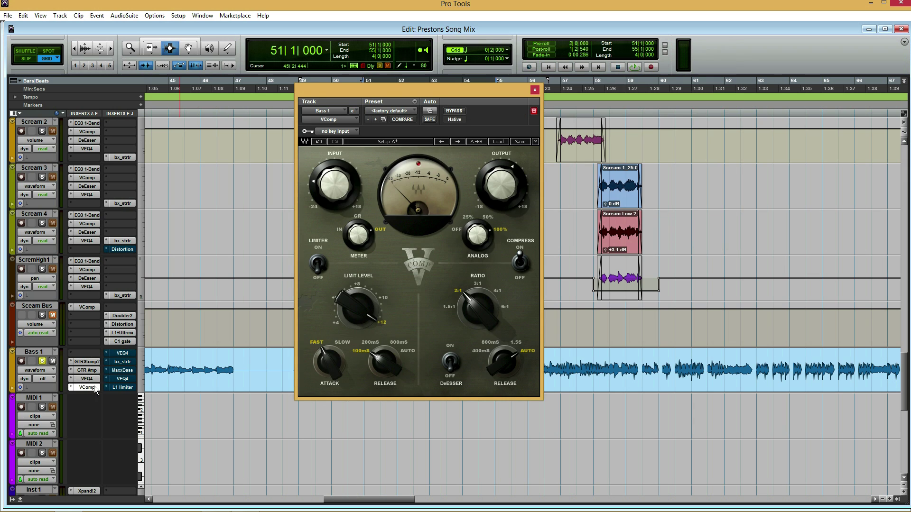
pyautogui.click(128, 356)
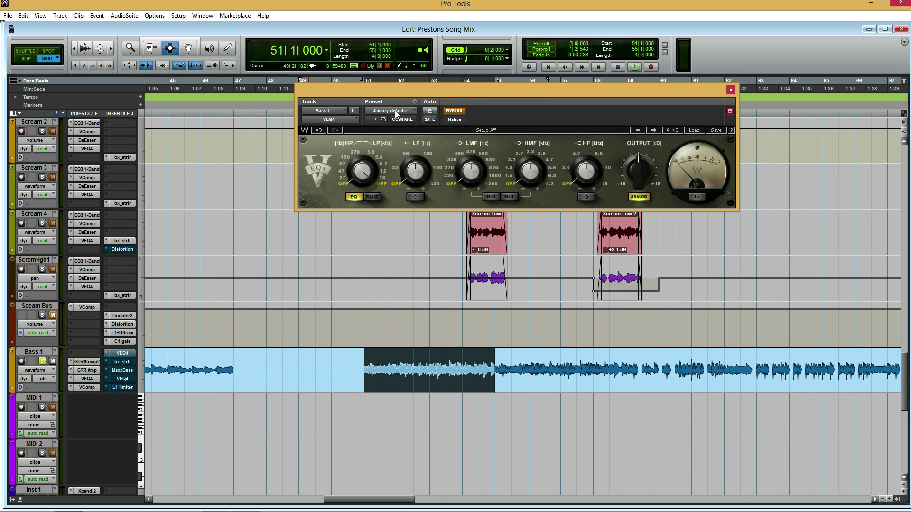
# Take the VEQ4 in insert F out of bypass and audition it with Bass 1 unsoloed in the full mix
pyautogui.click(462, 115)
pyautogui.moveTo(409, 179)
pyautogui.mouseDown()
pyautogui.moveTo(409, 157)
pyautogui.moveTo(408, 179)
pyautogui.mouseUp()
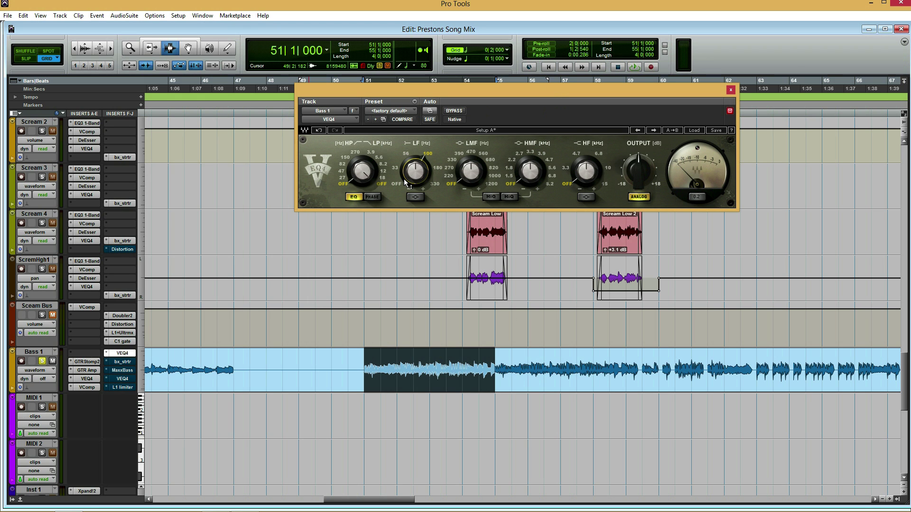
pyautogui.press('space')
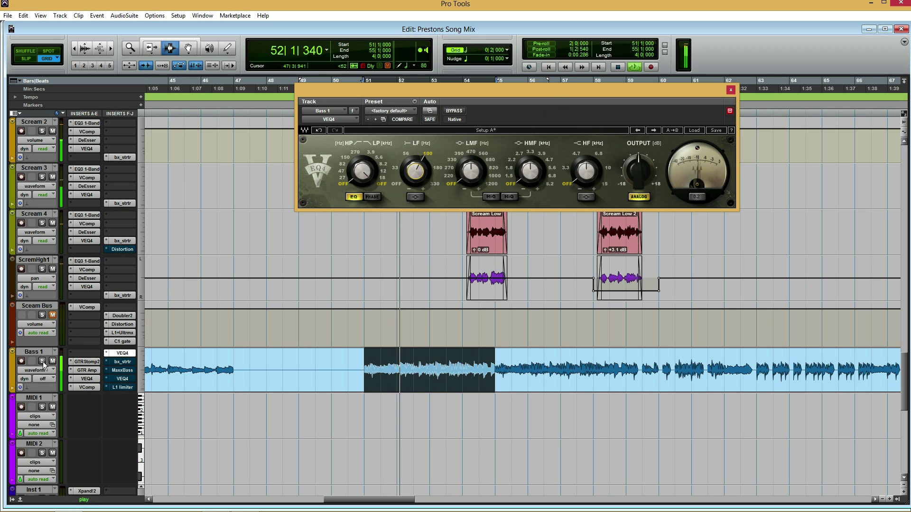
pyautogui.press('space')
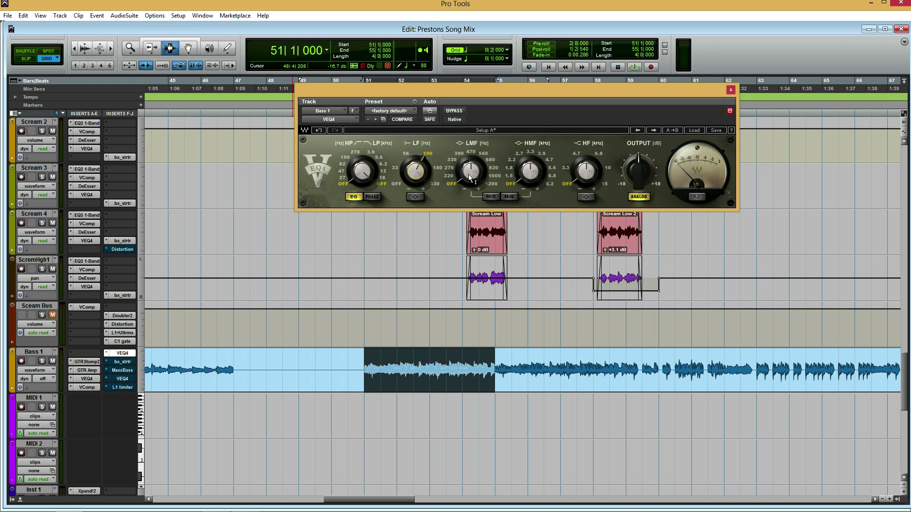
# Audition the VEQ4 with its HMF band boosted to 8.7 dB, reset the band to 0.0 dB, and stop playback
pyautogui.click(521, 179)
pyautogui.press('space')
pyautogui.moveTo(519, 178); pyautogui.dragTo(518, 153)
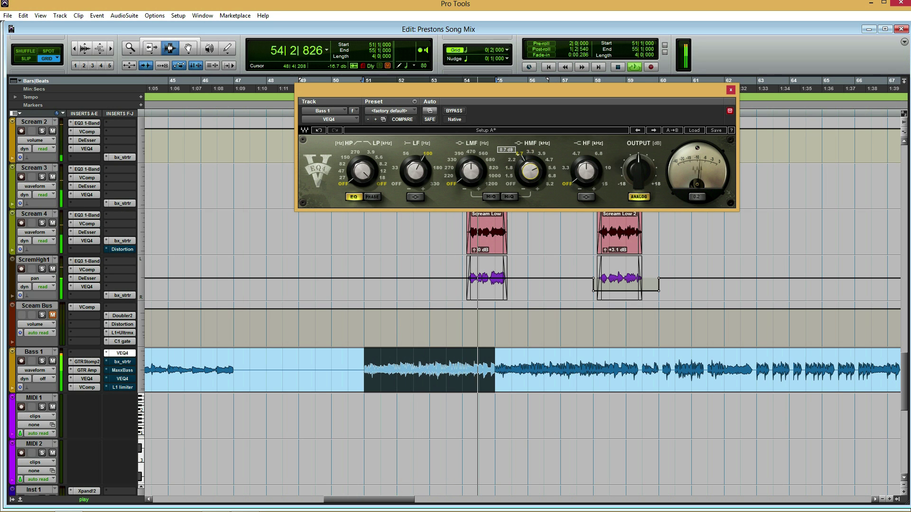
pyautogui.keyDown('alt'); pyautogui.click(518, 153); pyautogui.keyUp('alt')
pyautogui.hotkey('alt', 'space')
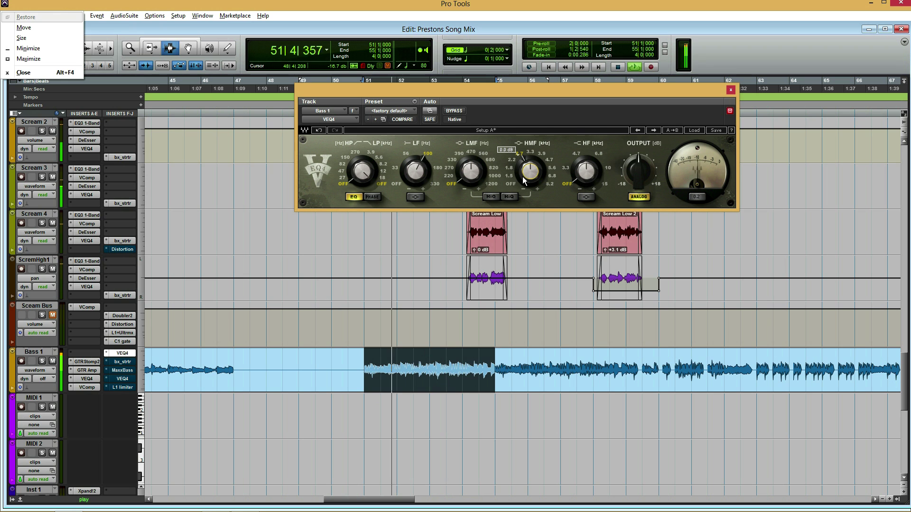
pyautogui.click(397, 278)
pyautogui.press('space')
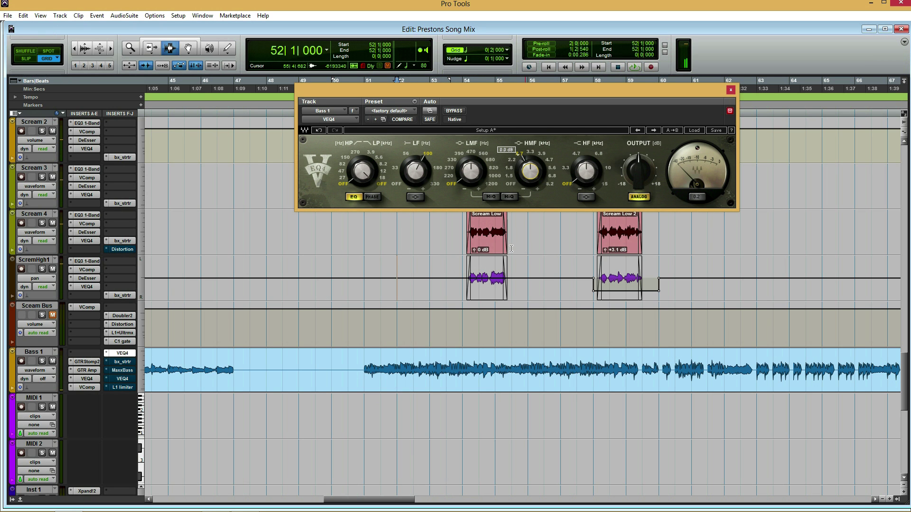
# Close the VEQ4 and solo Bass 1, and open its bx_saturator out of bypass with the Mid Hi band soloed
pyautogui.click(731, 90)
pyautogui.click(43, 361)
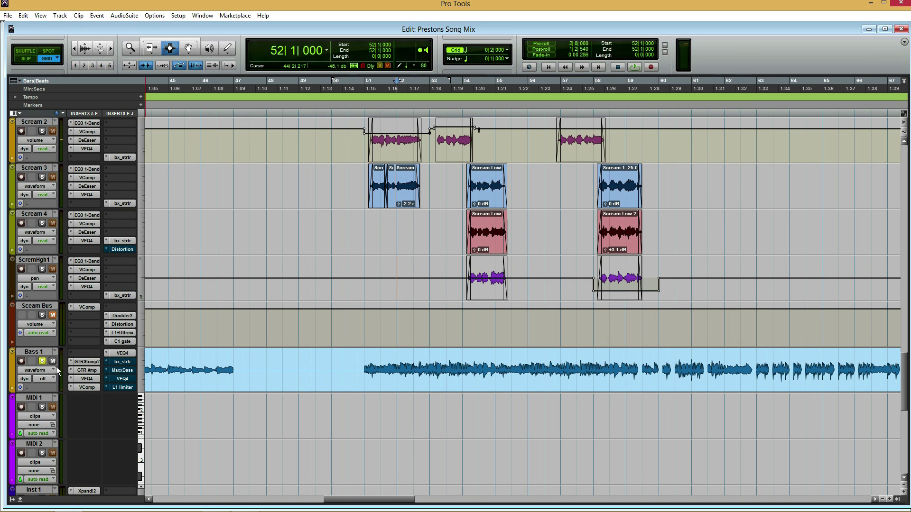
pyautogui.click(122, 362)
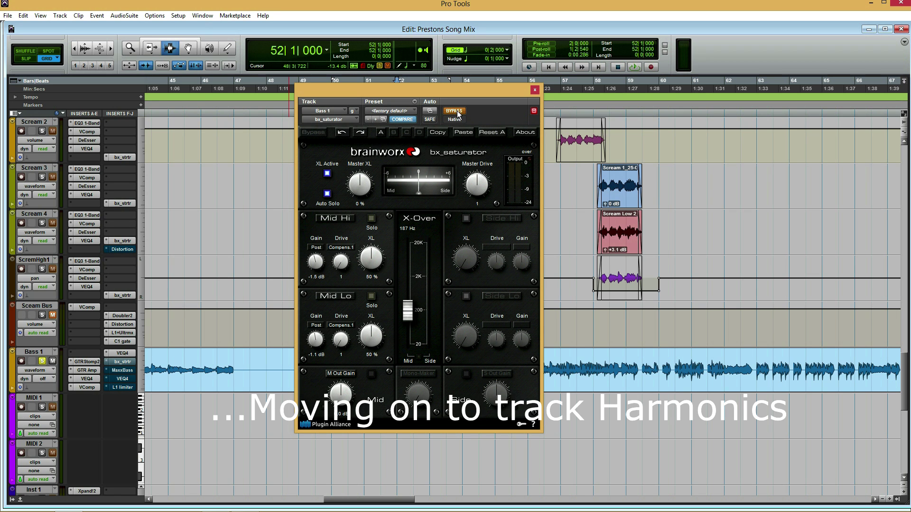
pyautogui.moveTo(468, 92); pyautogui.dragTo(777, 74)
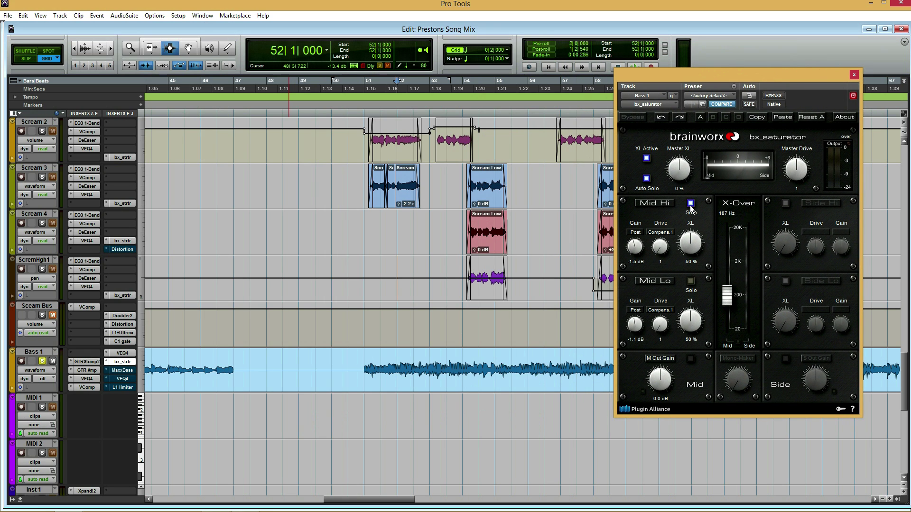
# Audition the soloed Mid Hi band of the bx_saturator, and set the X-Over frequency to 181 Hz
pyautogui.press('space')
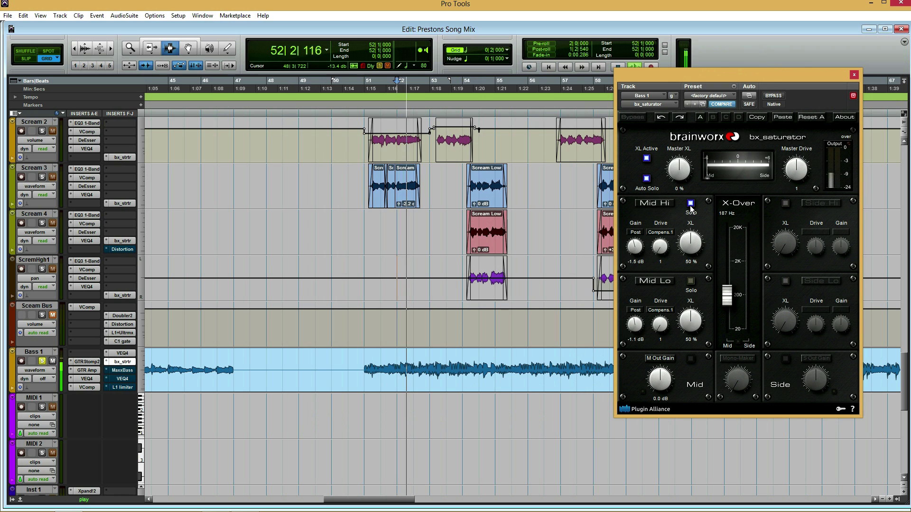
pyautogui.press('space')
pyautogui.moveTo(730, 304); pyautogui.dragTo(730, 300)
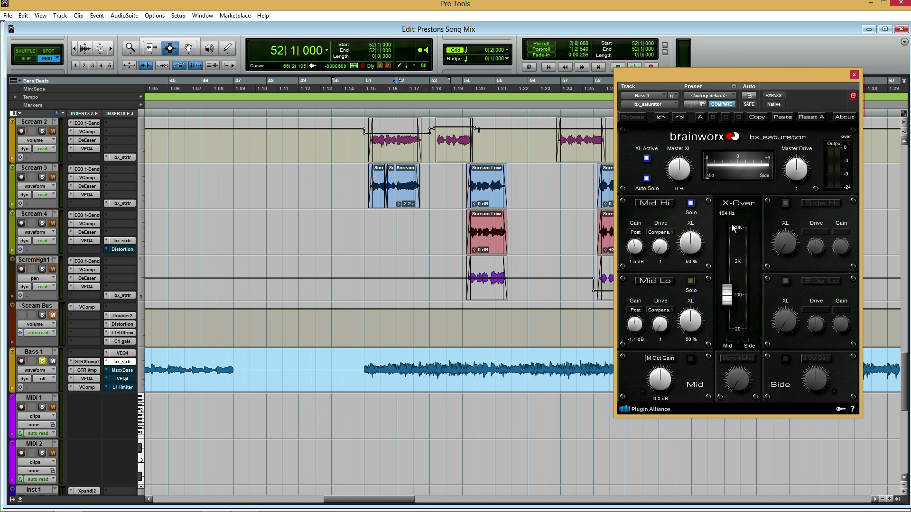
pyautogui.click(727, 298)
pyautogui.moveTo(728, 298); pyautogui.dragTo(728, 300)
# Audition the soloed Mid Lo band with XL at 100% and Master Drive at 2, and restore them to 50% and 1
pyautogui.press('space')
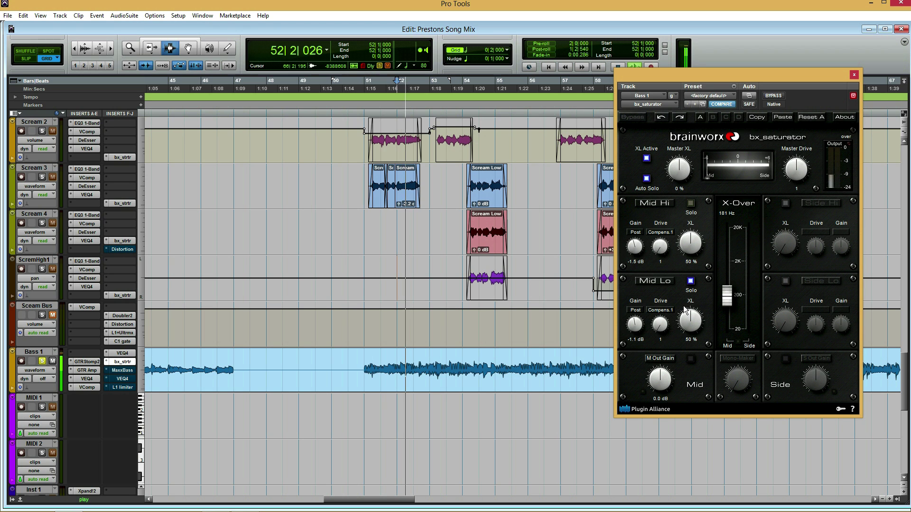
pyautogui.moveTo(692, 327); pyautogui.dragTo(698, 275)
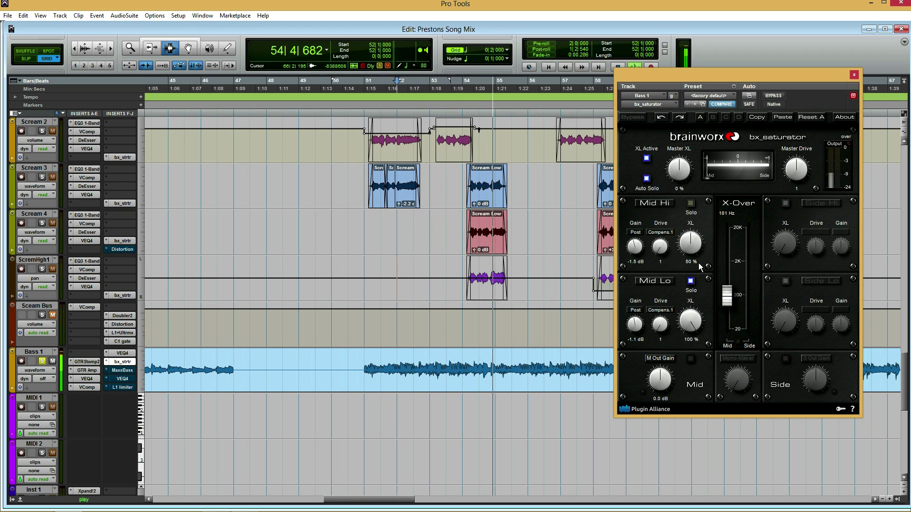
pyautogui.moveTo(798, 167)
pyautogui.mouseDown()
pyautogui.moveTo(803, 144)
pyautogui.moveTo(798, 184)
pyautogui.mouseUp()
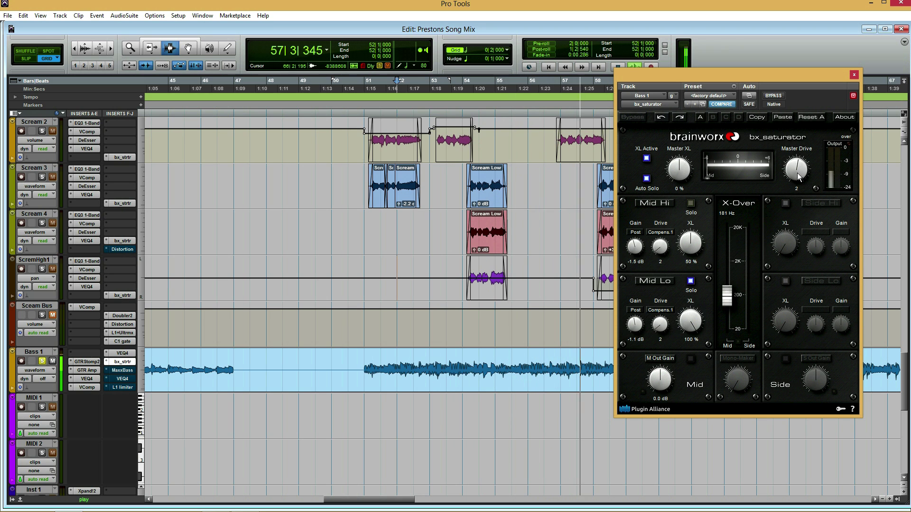
pyautogui.moveTo(692, 322); pyautogui.dragTo(691, 330)
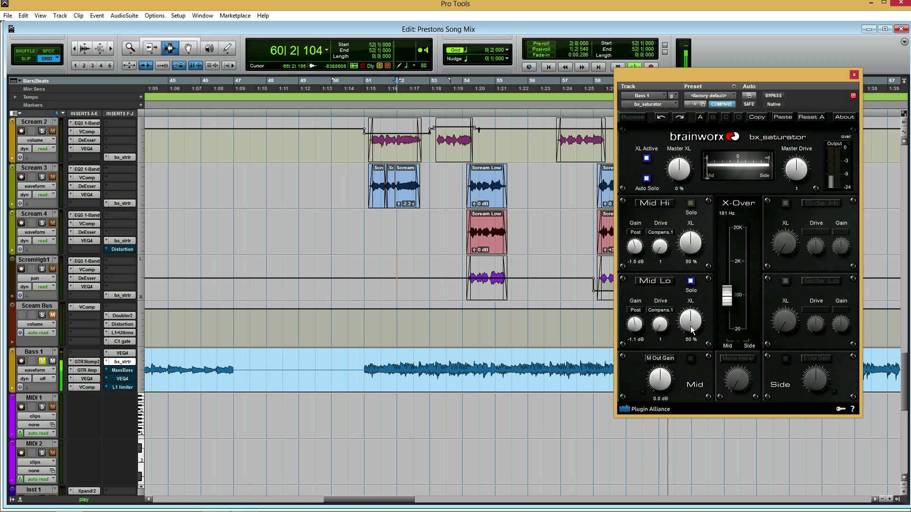
pyautogui.press('space')
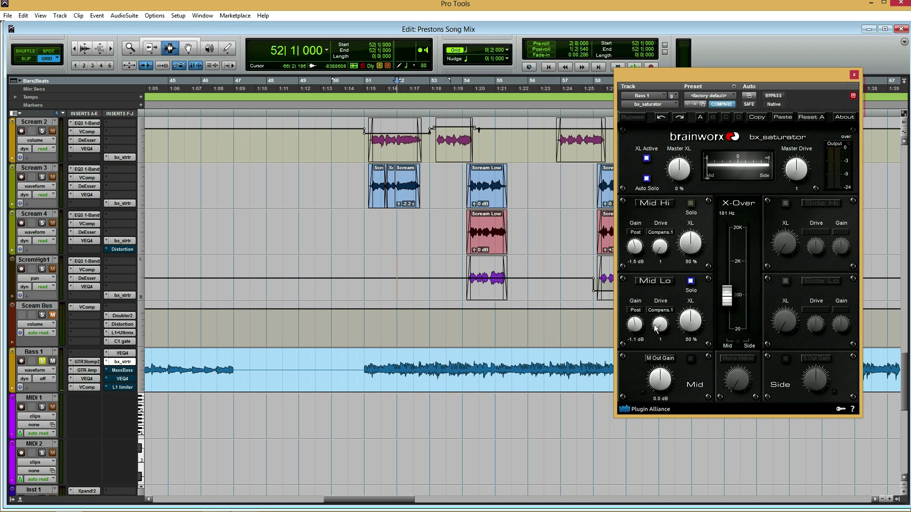
# Solo the Mid Hi band and raise its XL to 63% during playback, and compare the bx_saturator with its bypassed sound
pyautogui.click(691, 203)
pyautogui.press('space')
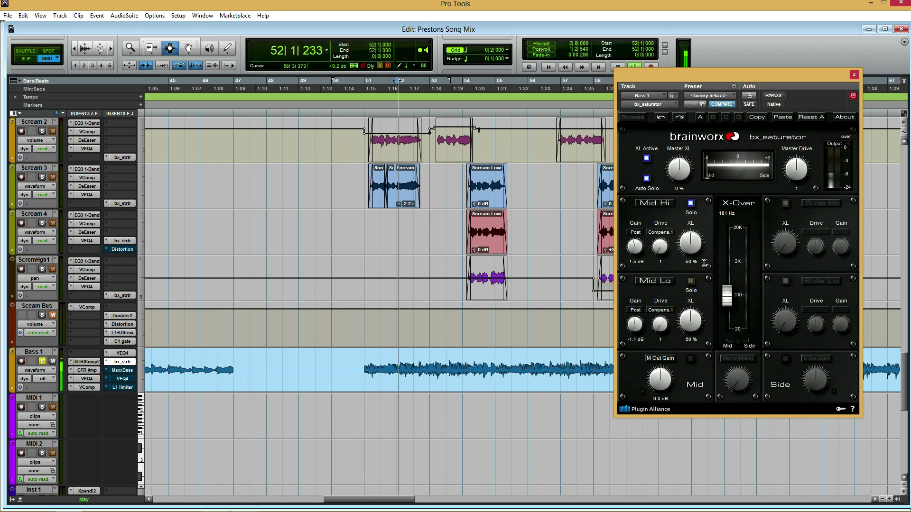
pyautogui.moveTo(697, 247); pyautogui.dragTo(705, 227)
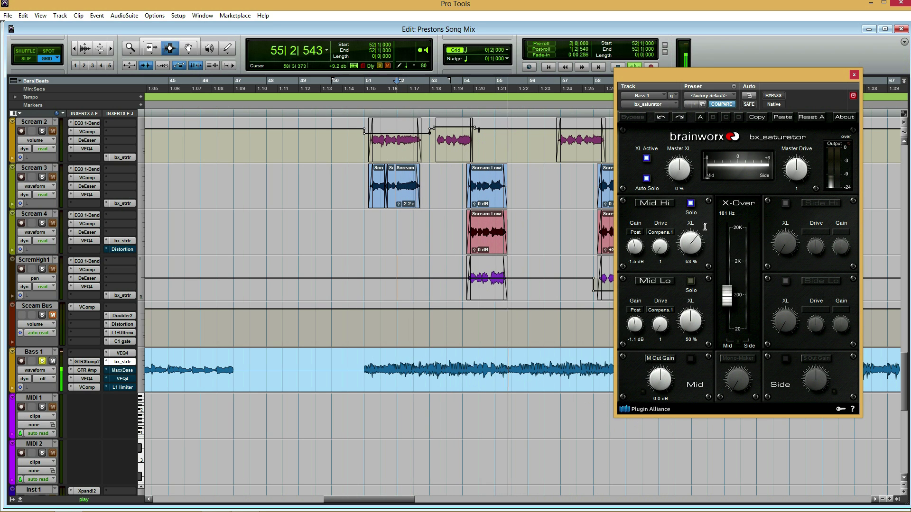
pyautogui.click(771, 96)
pyautogui.click(770, 96)
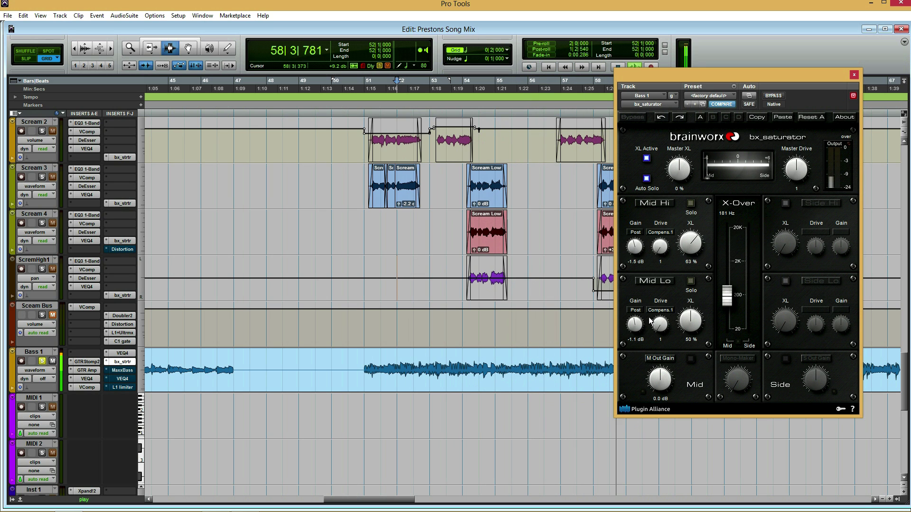
pyautogui.press('space')
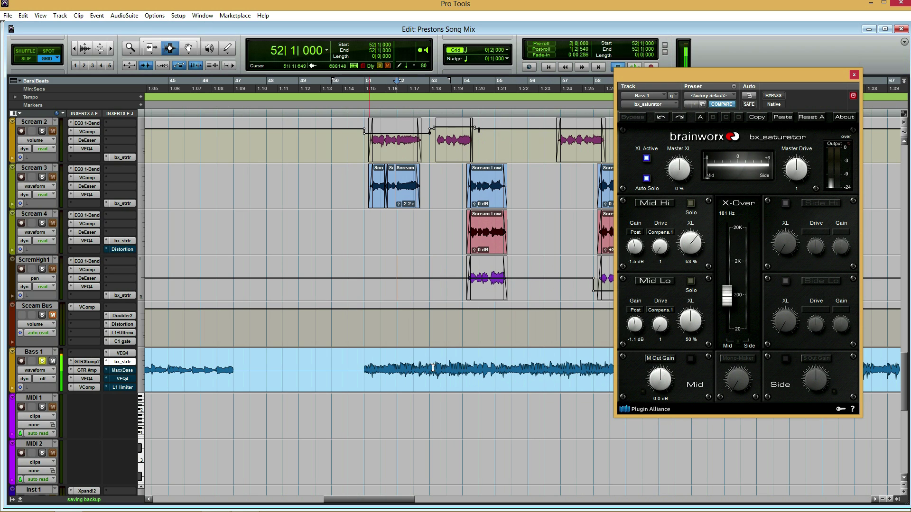
# Select the bass part from bar 51 to 56 and raise the soloed Mid Lo band's gain to 0.4 dB during playback
pyautogui.doubleClick(463, 366)
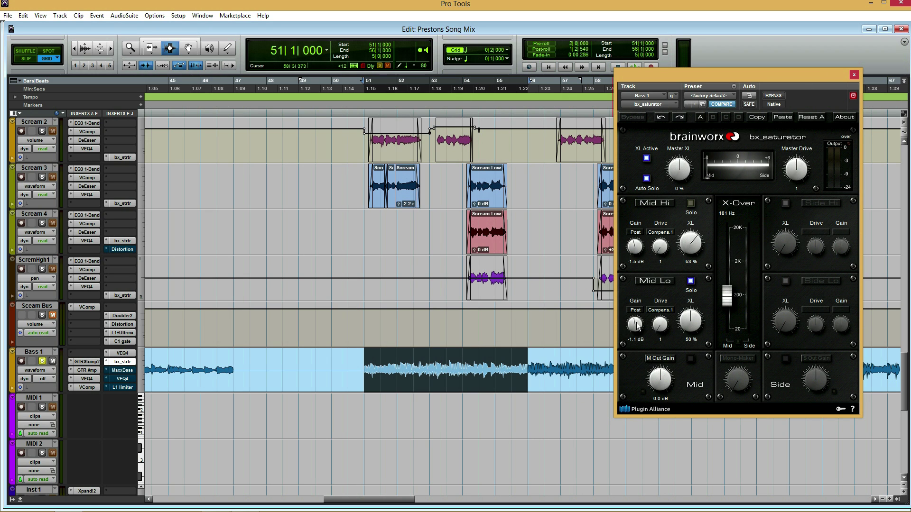
pyautogui.press('space')
pyautogui.moveTo(637, 323)
pyautogui.mouseDown()
pyautogui.moveTo(644, 318)
pyautogui.moveTo(645, 328)
pyautogui.mouseUp()
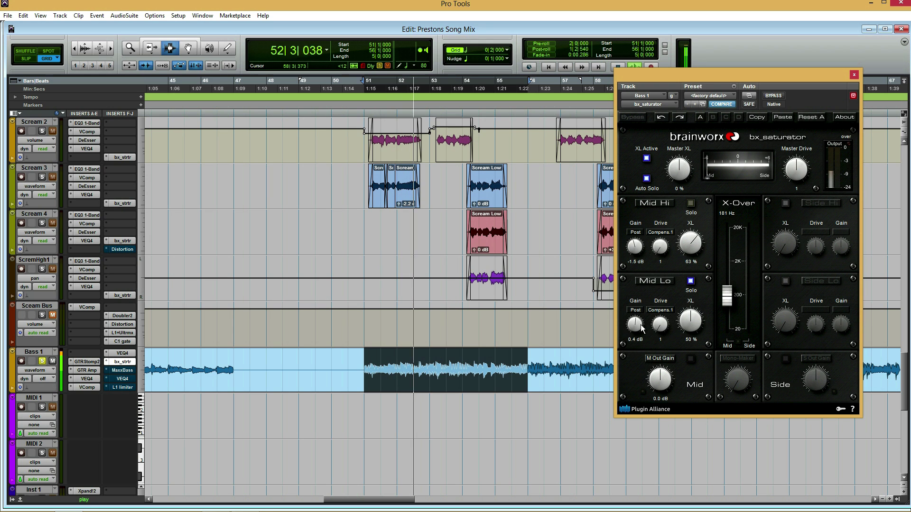
# Unsolo Bass 1 to check it in the mix, fine-tune the Mid Lo gain to 0.6 dB, and solo the track again
pyautogui.click(42, 361)
pyautogui.moveTo(638, 327); pyautogui.dragTo(638, 328)
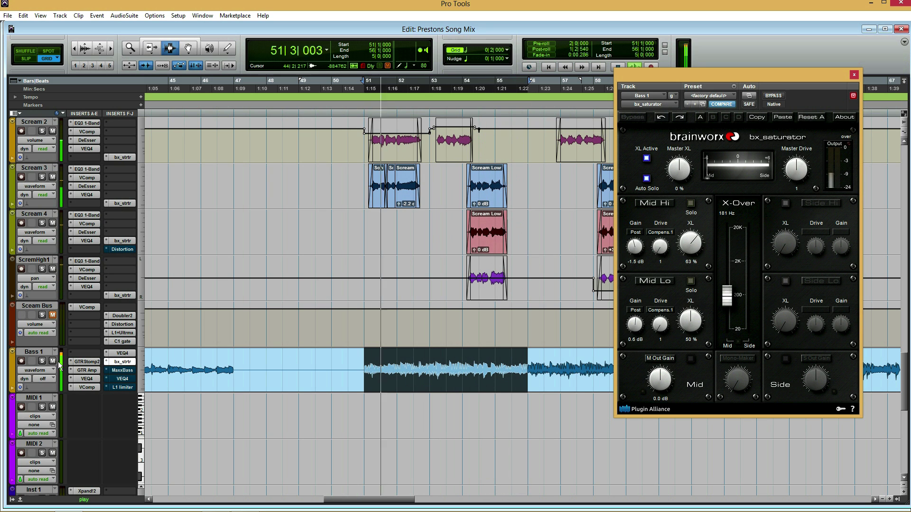
pyautogui.click(41, 361)
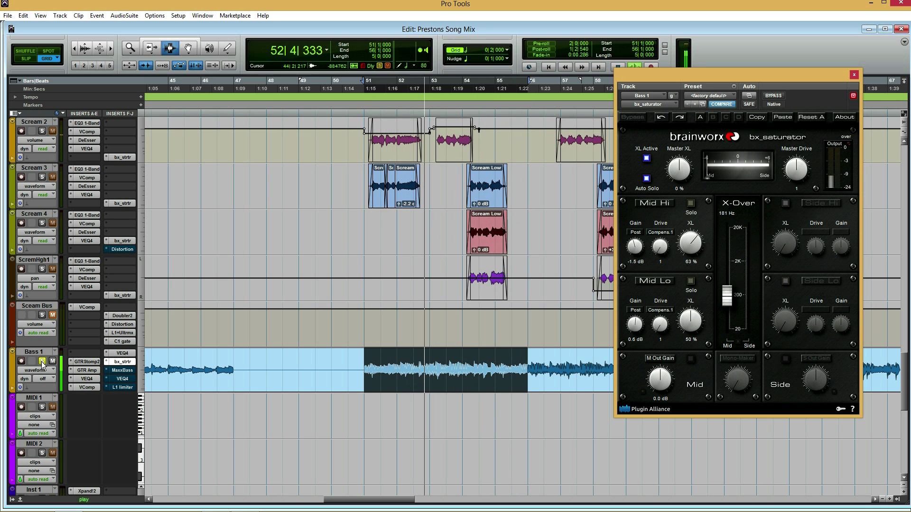
pyautogui.press('space')
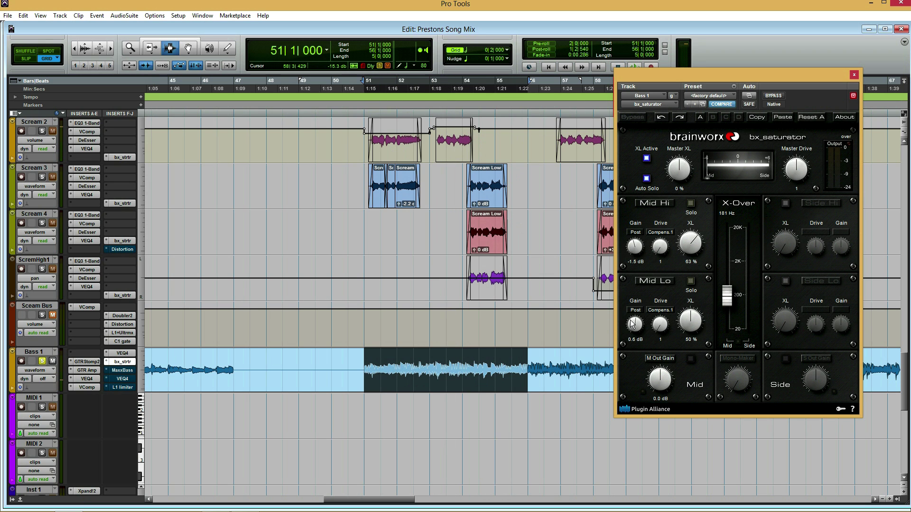
# Close the bx_saturator, open MaxxBass on Bass 1, and compare its bypassed and active sound over the bar 51 to 56 selection
pyautogui.click(854, 76)
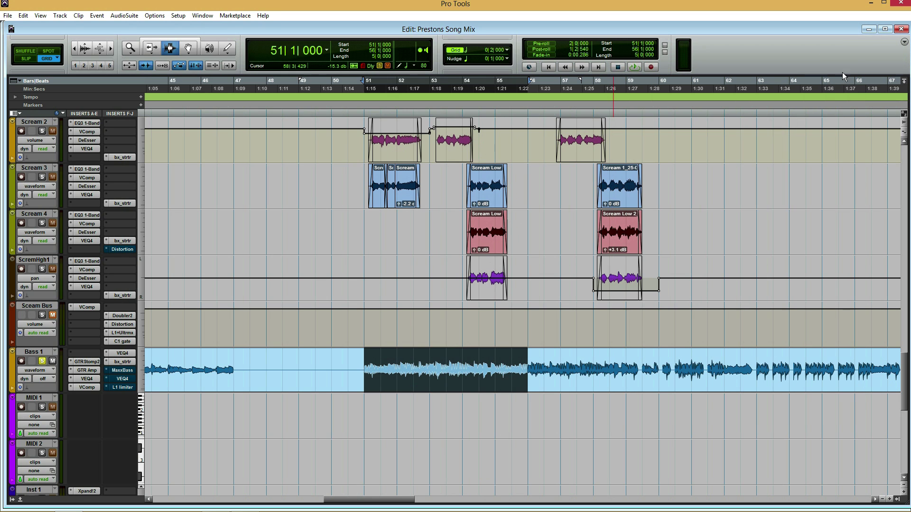
pyautogui.click(124, 371)
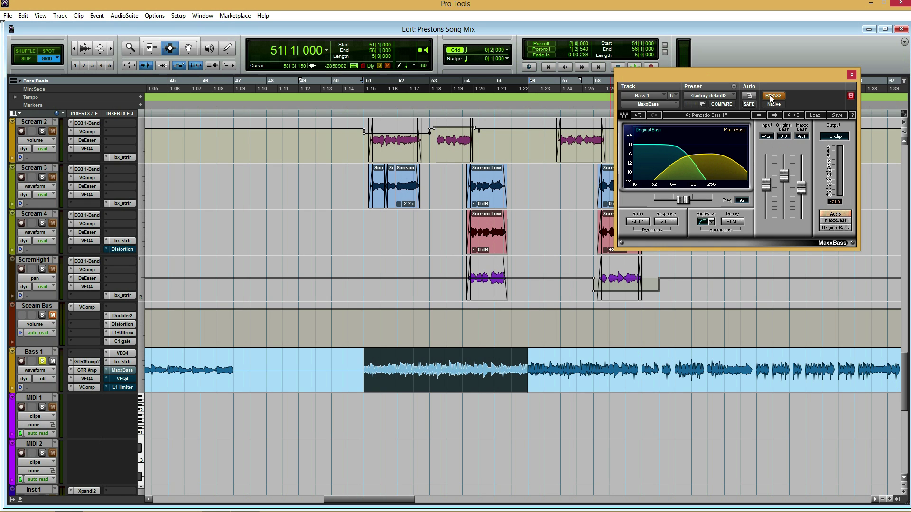
pyautogui.press('space')
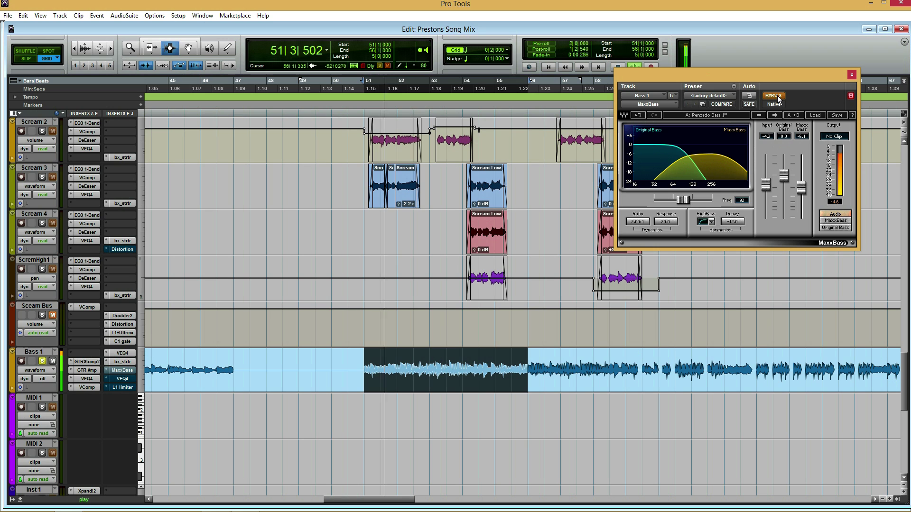
pyautogui.press('space')
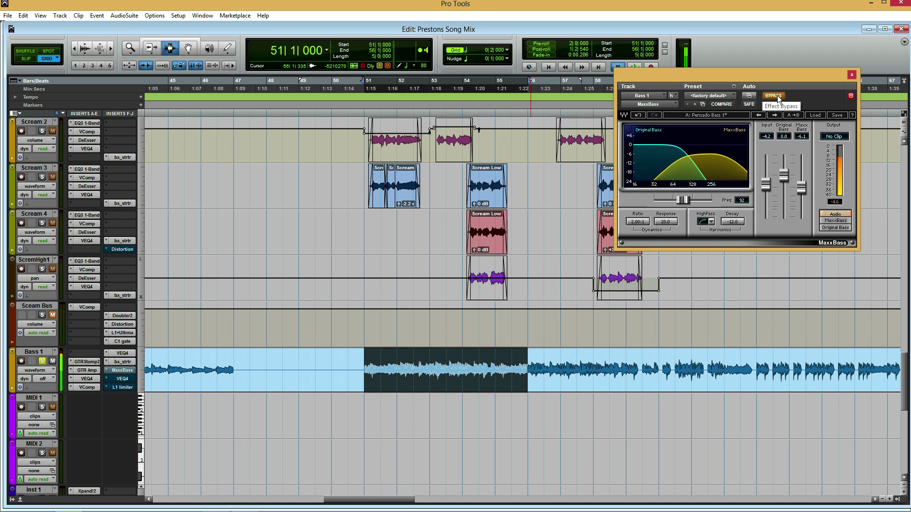
pyautogui.click(773, 95)
pyautogui.press('space')
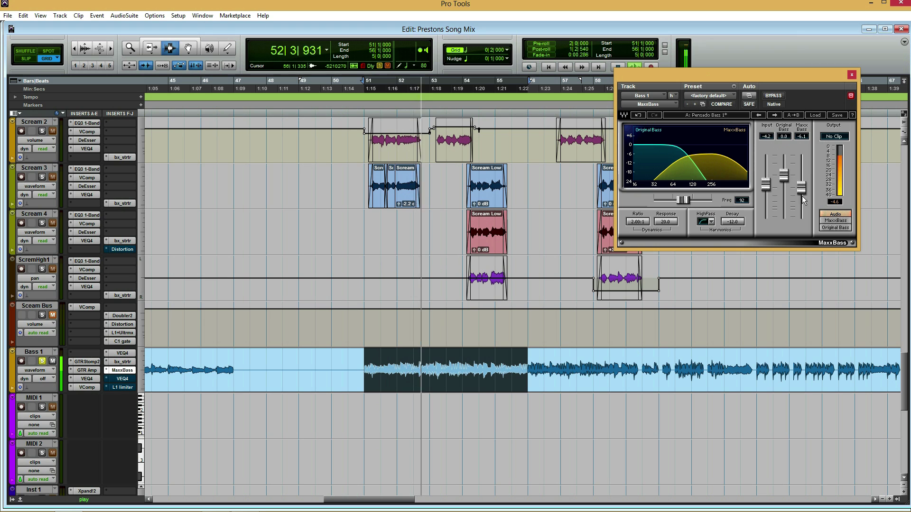
pyautogui.press('space')
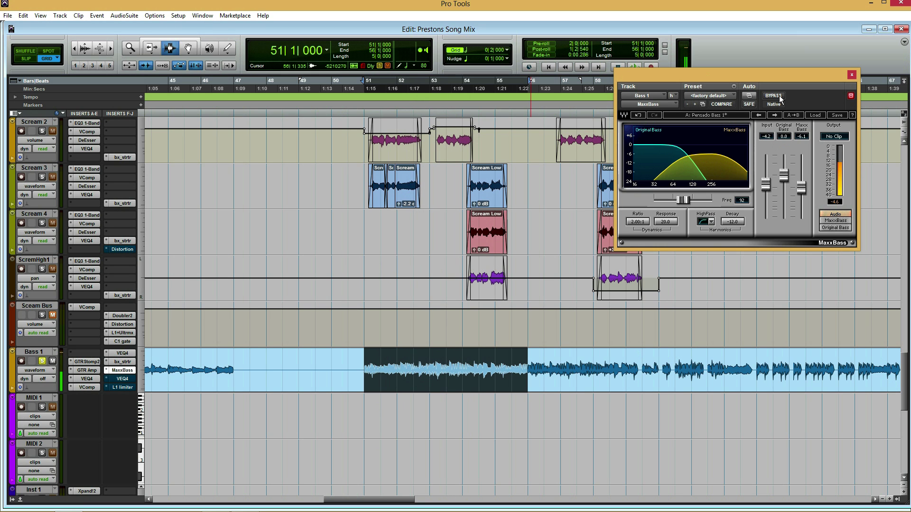
pyautogui.click(782, 95)
pyautogui.press('space')
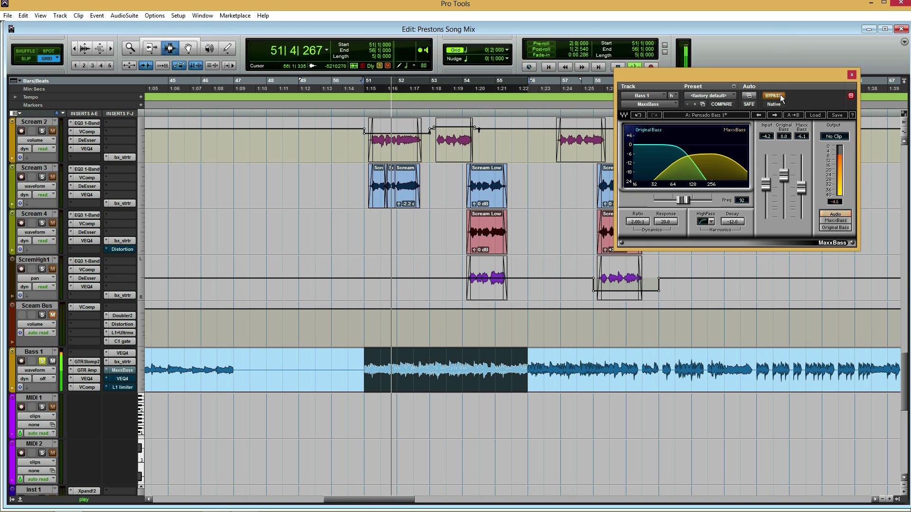
pyautogui.click(779, 95)
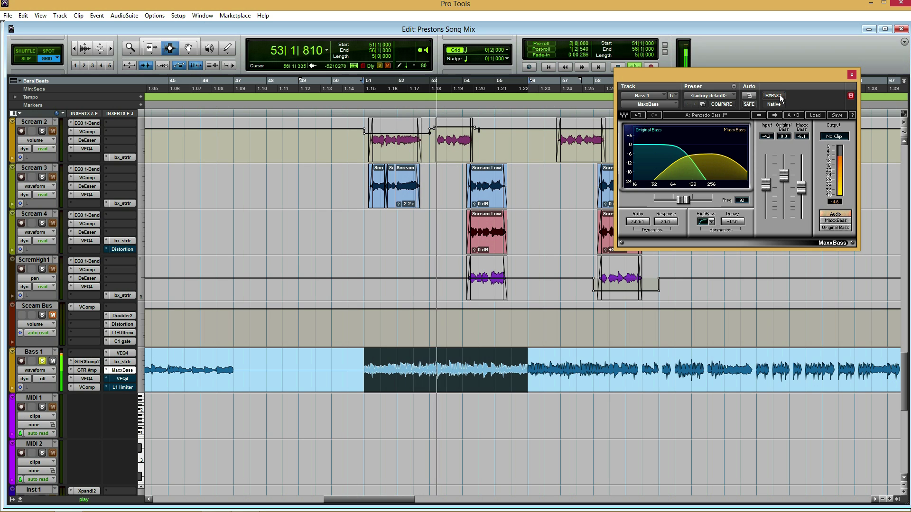
pyautogui.press('space')
# Audition MaxxBass's isolated MaxxBass and Original Bass signals during playback, leaving its monitoring on MaxxBass
pyautogui.click(839, 221)
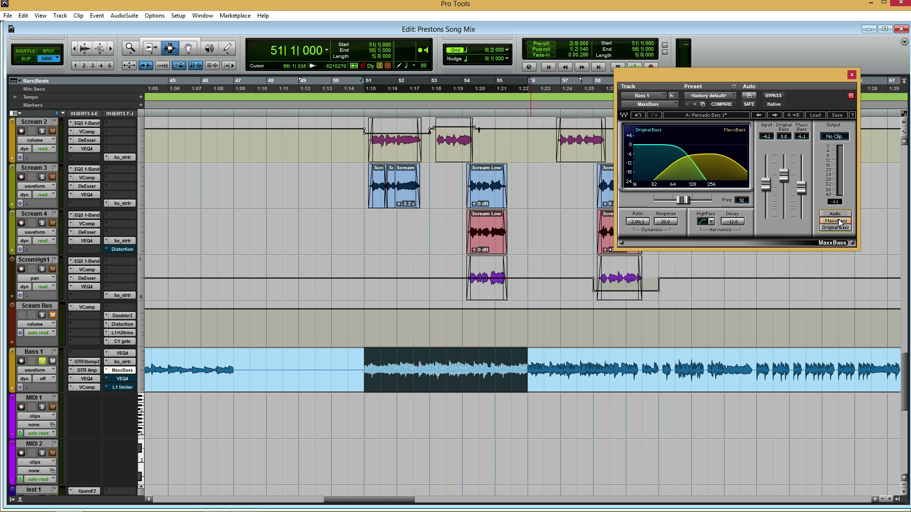
pyautogui.press('space')
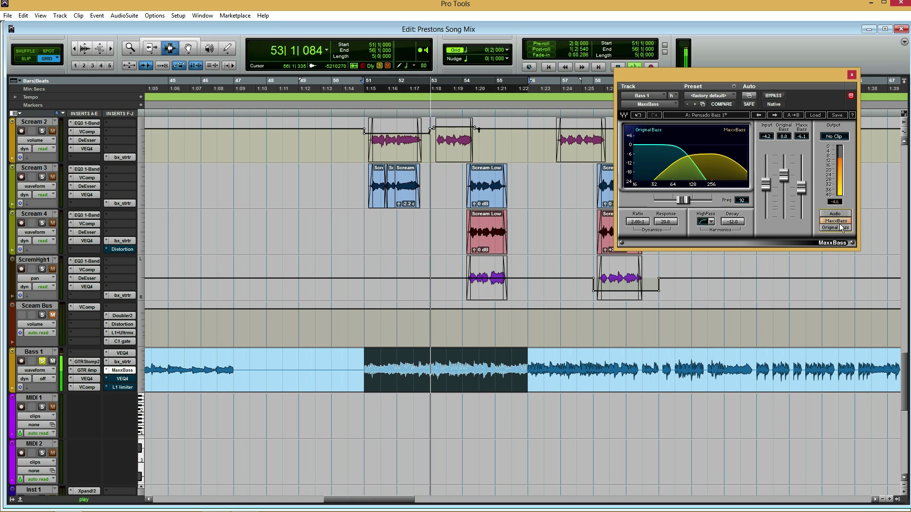
pyautogui.click(839, 227)
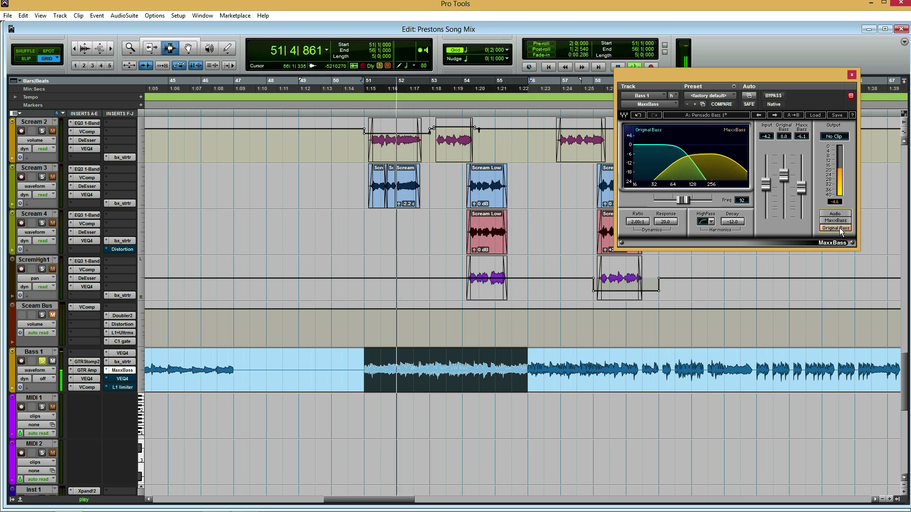
pyautogui.click(837, 221)
pyautogui.press('space')
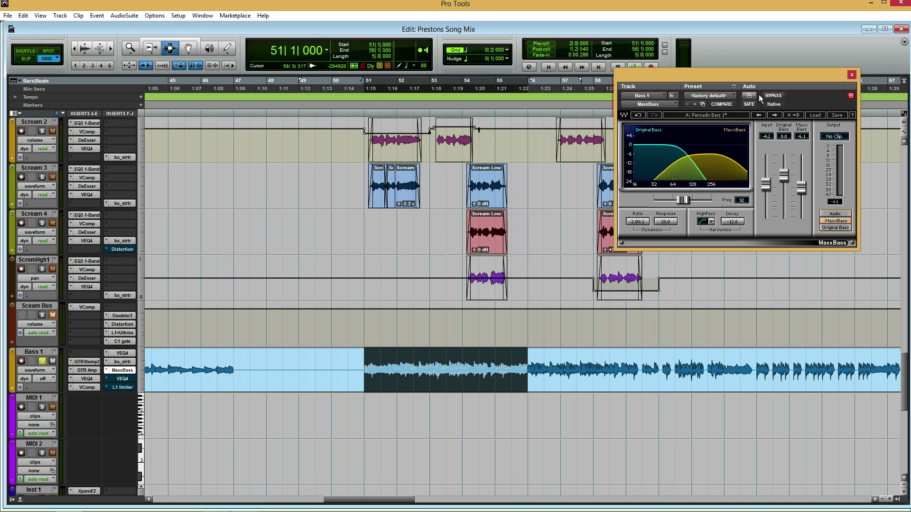
# Examine the bypassed VEQ4 that follows MaxxBass on Bass 1, and close it
pyautogui.click(126, 379)
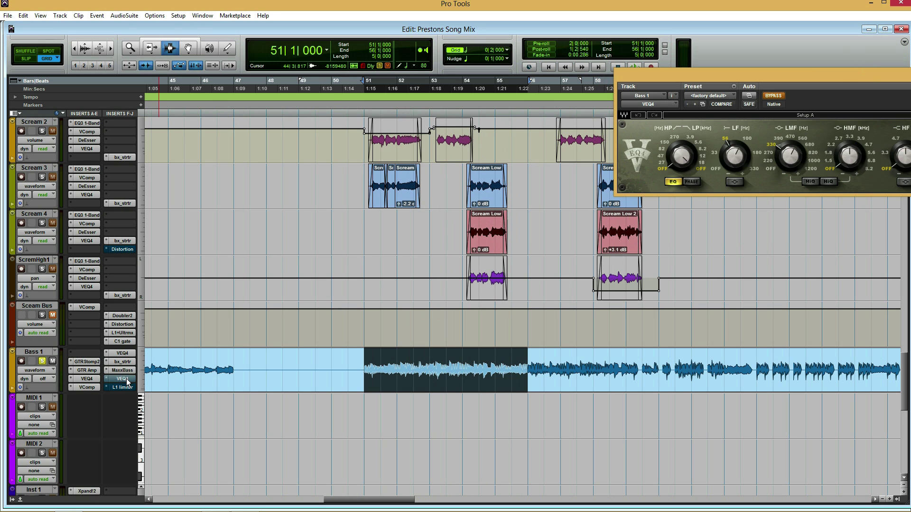
pyautogui.moveTo(718, 75); pyautogui.dragTo(405, 85)
pyautogui.click(737, 84)
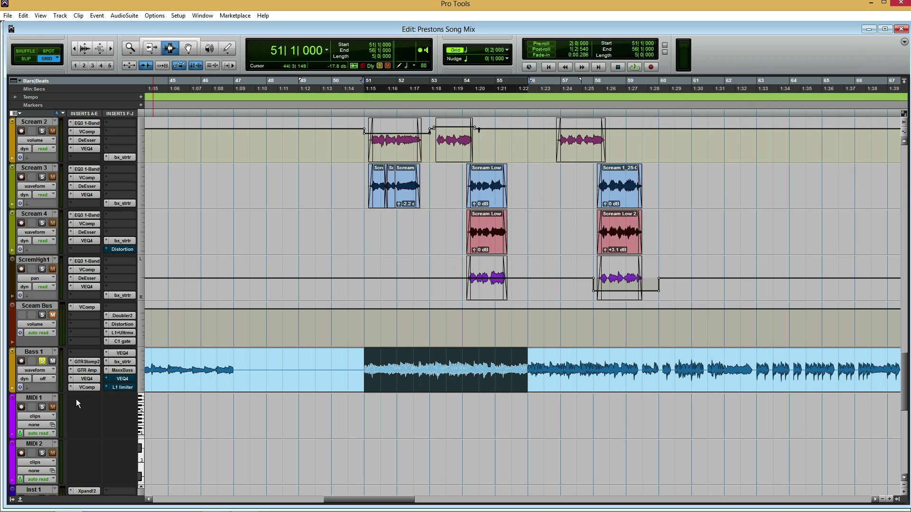
# Open the L1 limiter on Bass 1 and take it out of bypass during playback
pyautogui.click(122, 387)
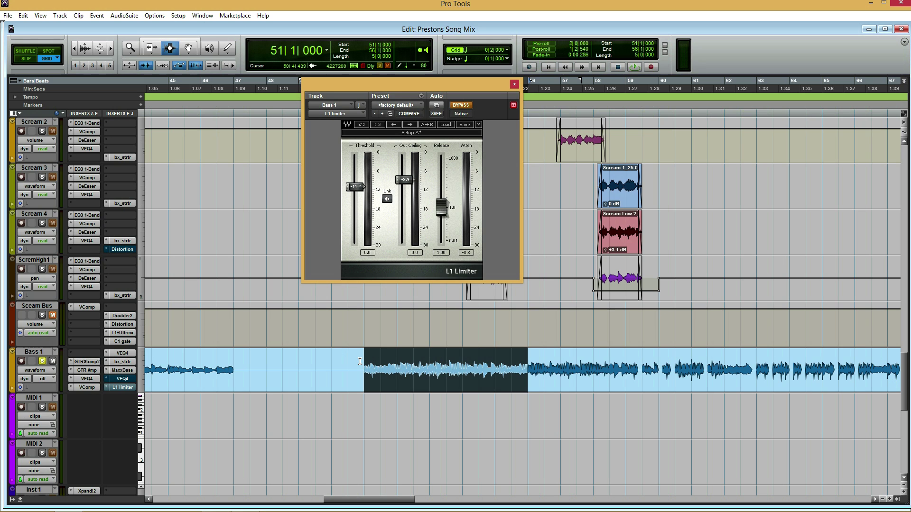
pyautogui.press('space')
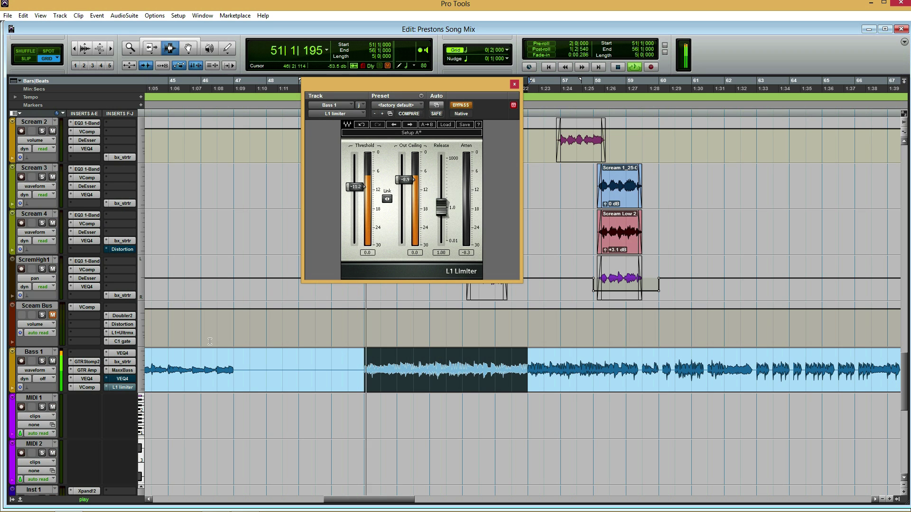
pyautogui.click(460, 105)
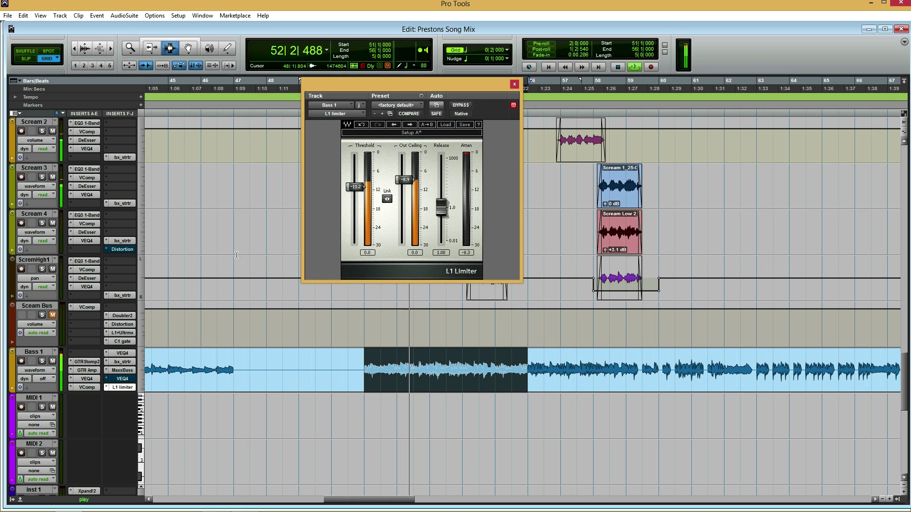
# Check the MaxxBass monitoring setting and the Bass 1 mixer channel during playback, and return to the track timeline
pyautogui.click(132, 372)
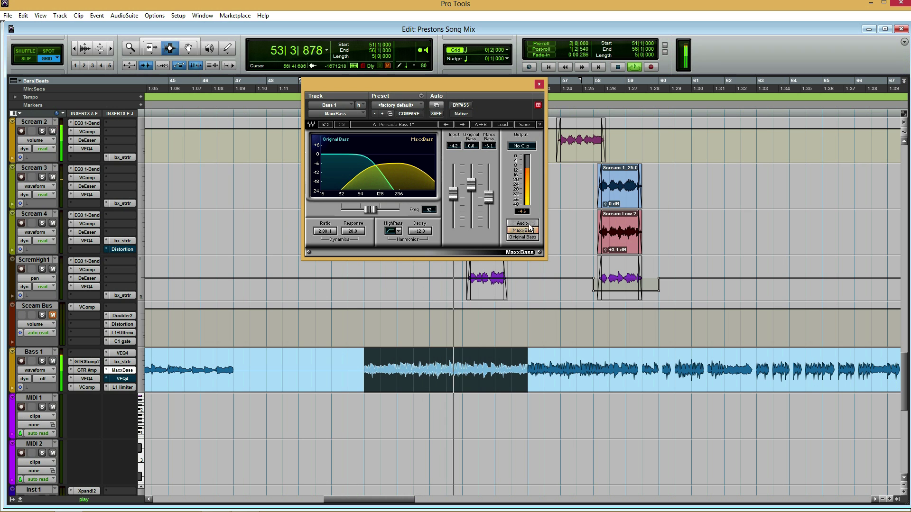
pyautogui.click(539, 84)
pyautogui.hotkey('ctrl', '=')
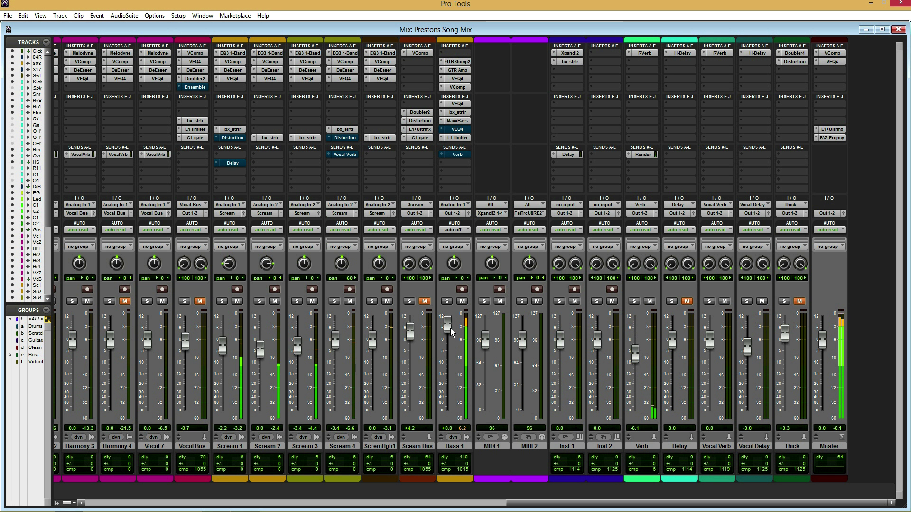
pyautogui.hotkey('ctrl', '=')
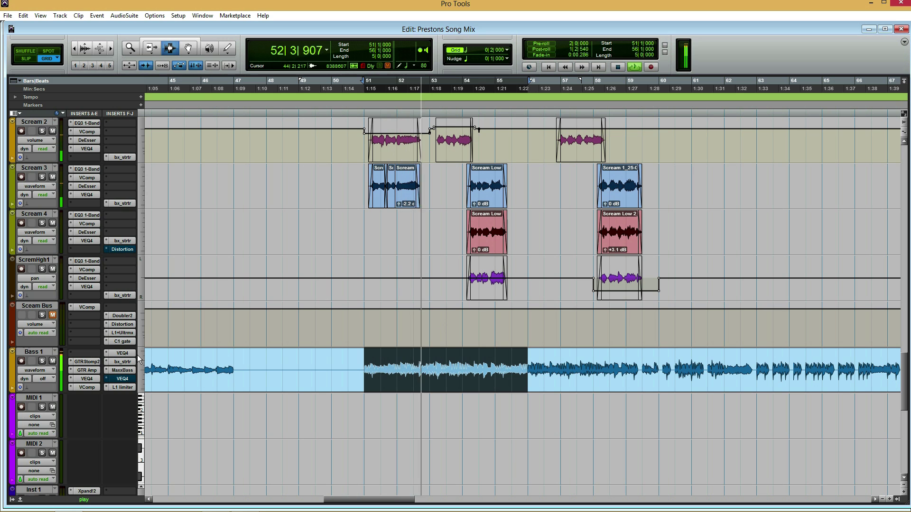
# Solo Bass 1, raise its L1 limiter's output ceiling to -8.0 during playback, and close the limiter
pyautogui.click(41, 361)
pyautogui.click(120, 388)
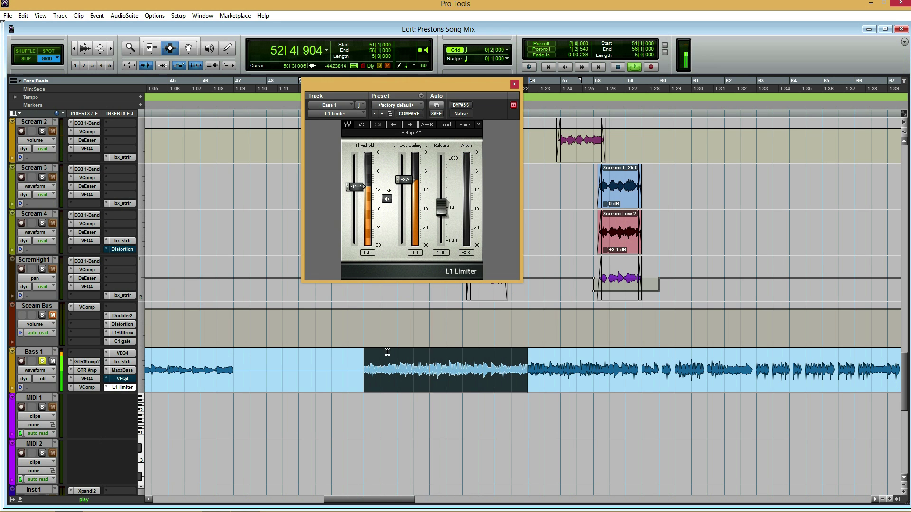
pyautogui.moveTo(404, 189); pyautogui.dragTo(404, 187)
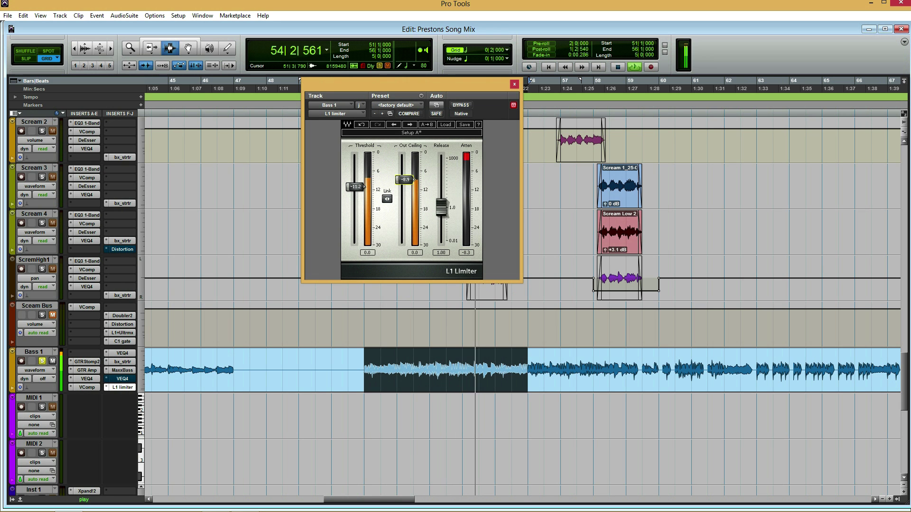
pyautogui.moveTo(404, 179); pyautogui.dragTo(404, 176)
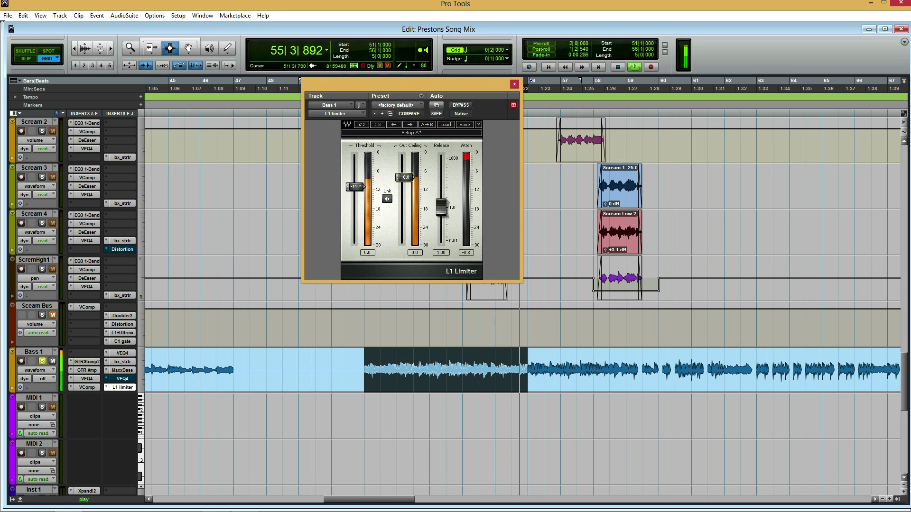
pyautogui.click(514, 83)
pyautogui.press('space')
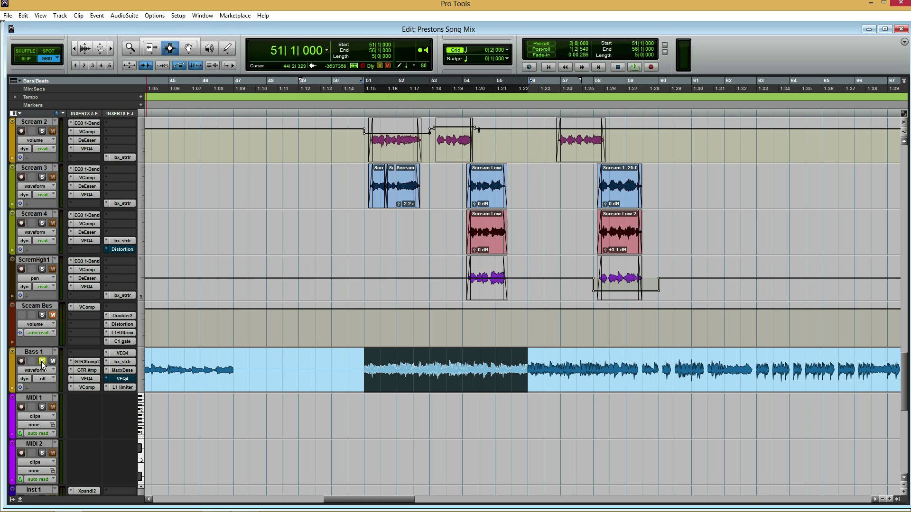
# Place the playback cursor at bar 47 on Bass 1 and play the processed bass with the full mix
pyautogui.scroll(5, 62, 344)
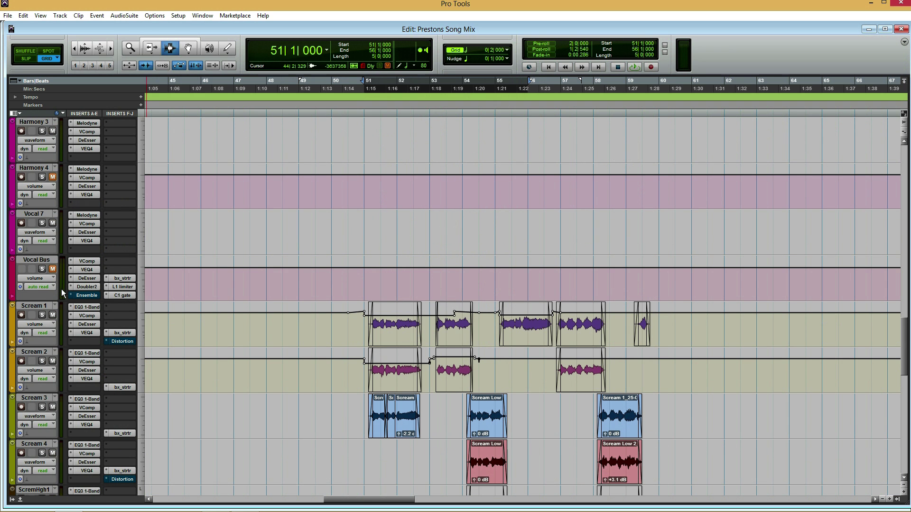
pyautogui.scroll(-4, 63, 292)
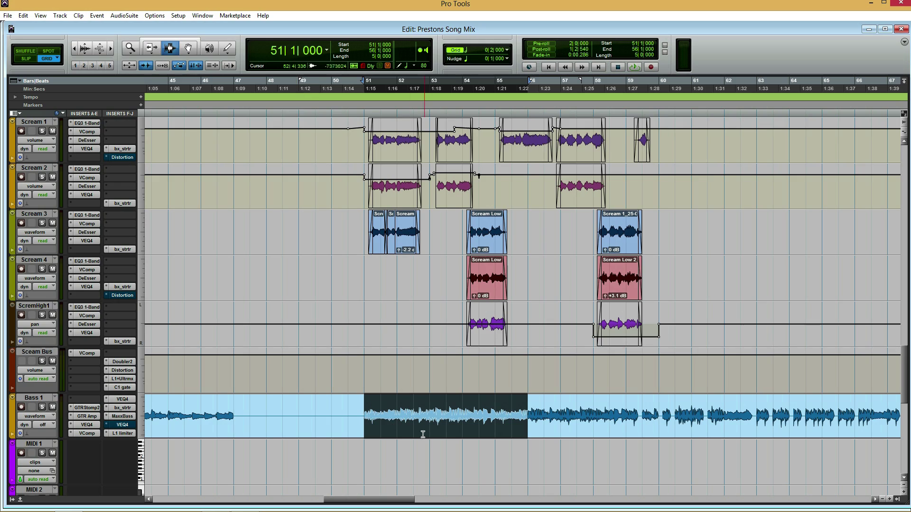
pyautogui.click(234, 398)
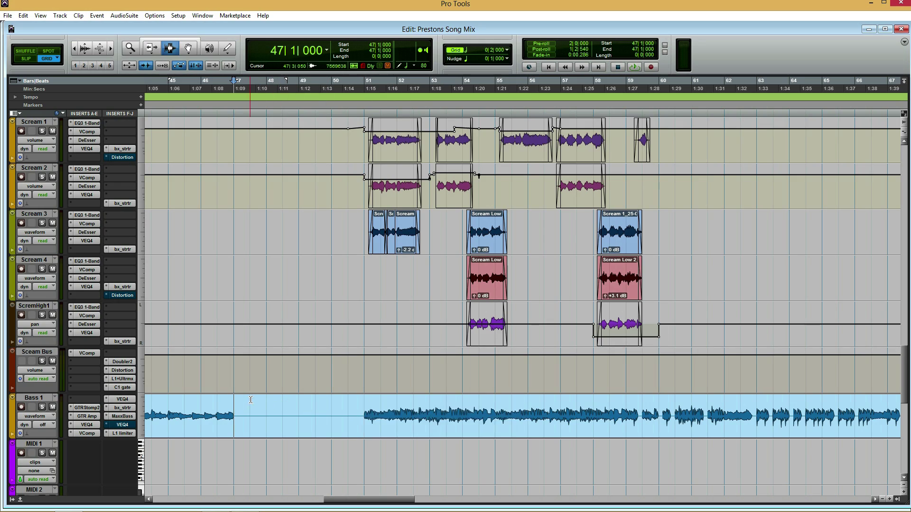
pyautogui.scroll(15, 242, 401)
pyautogui.scroll(-13, 251, 403)
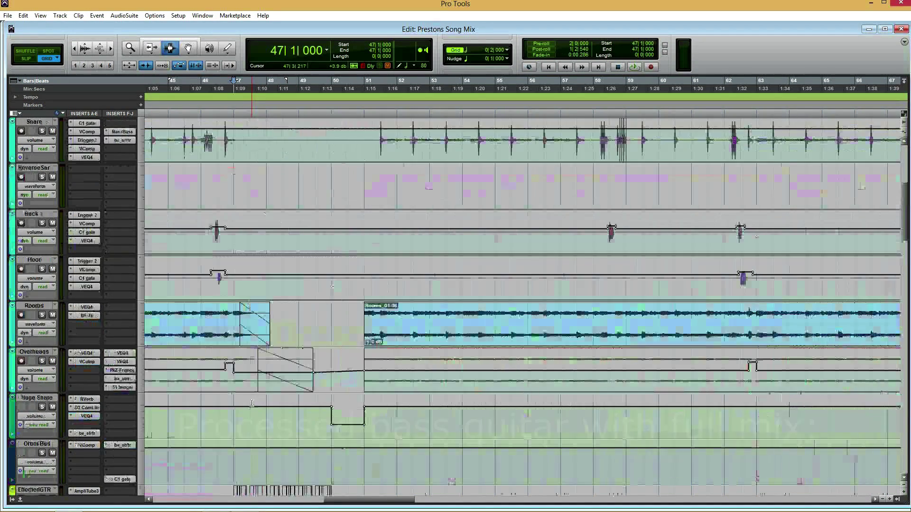
pyautogui.scroll(-5, 279, 401)
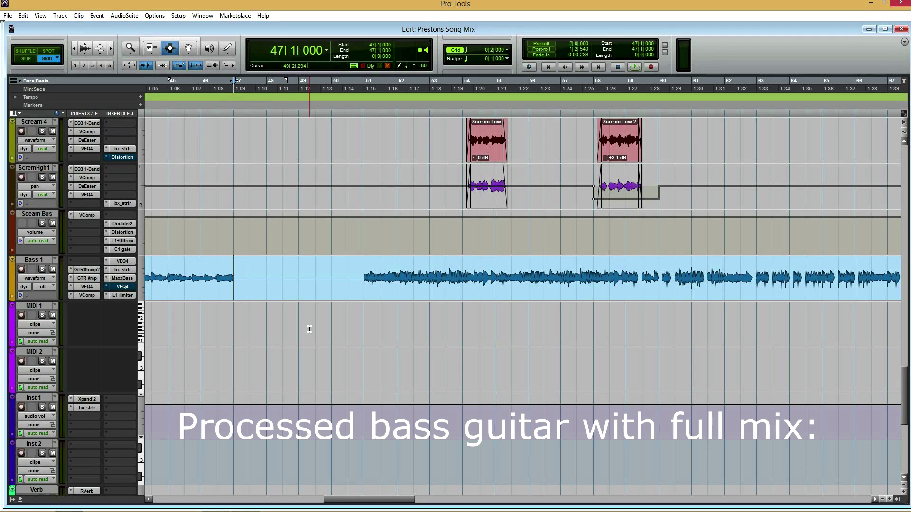
pyautogui.press('space')
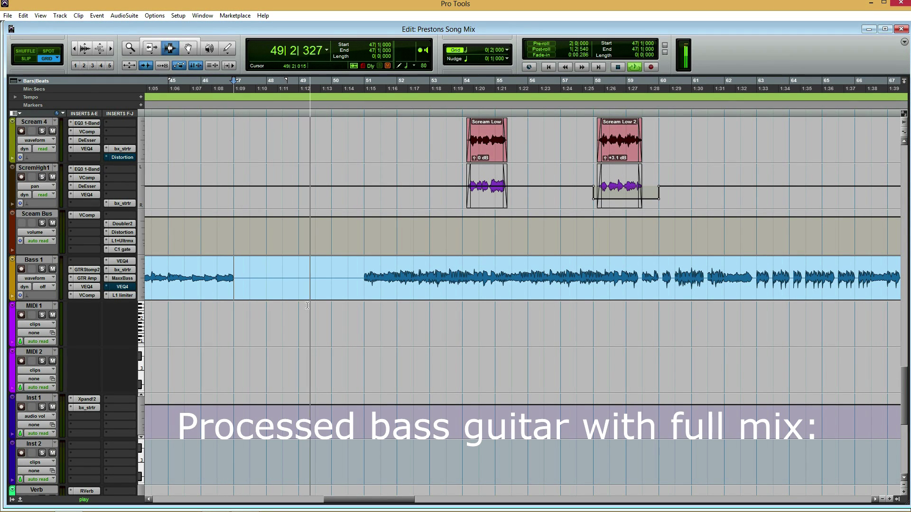
# Lower the Bass 1 volume fader to +3.5 dB during playback, listen to the full mix, and stop playback
pyautogui.hotkey('ctrl', '=')
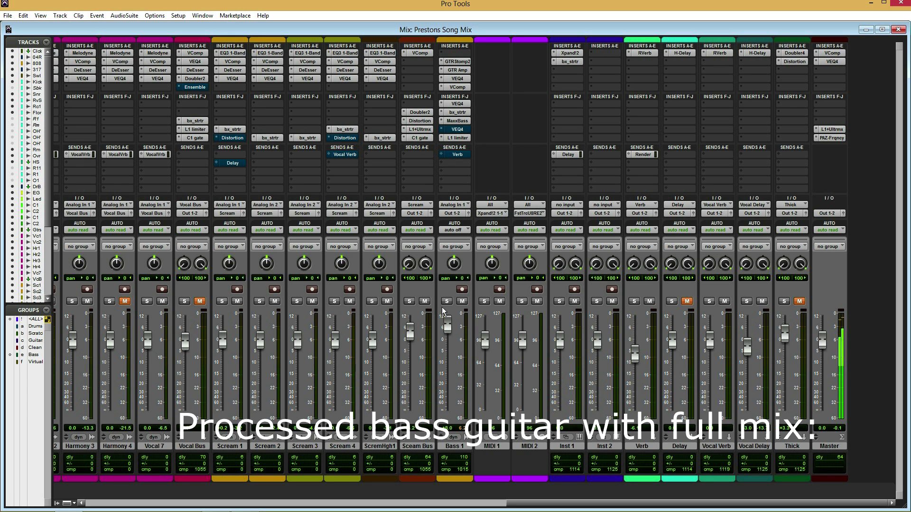
pyautogui.moveTo(448, 324); pyautogui.dragTo(450, 337)
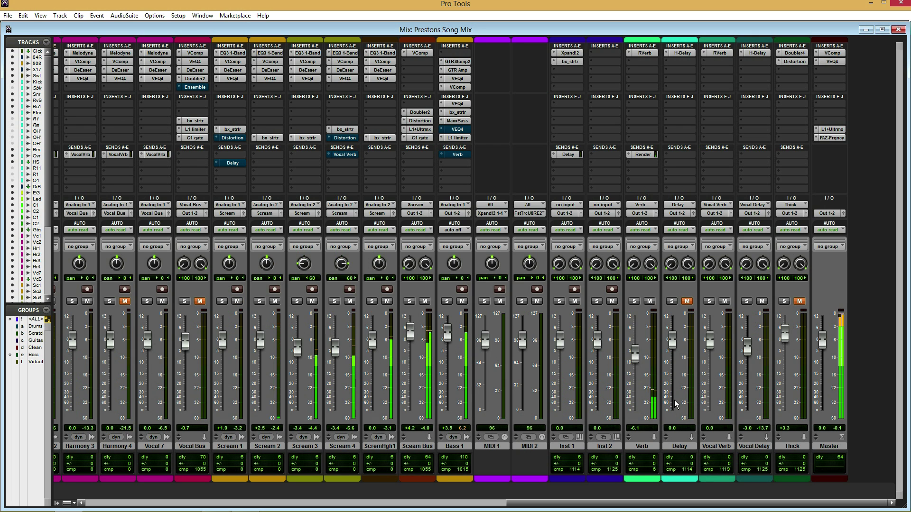
pyautogui.hotkey('ctrl', '=')
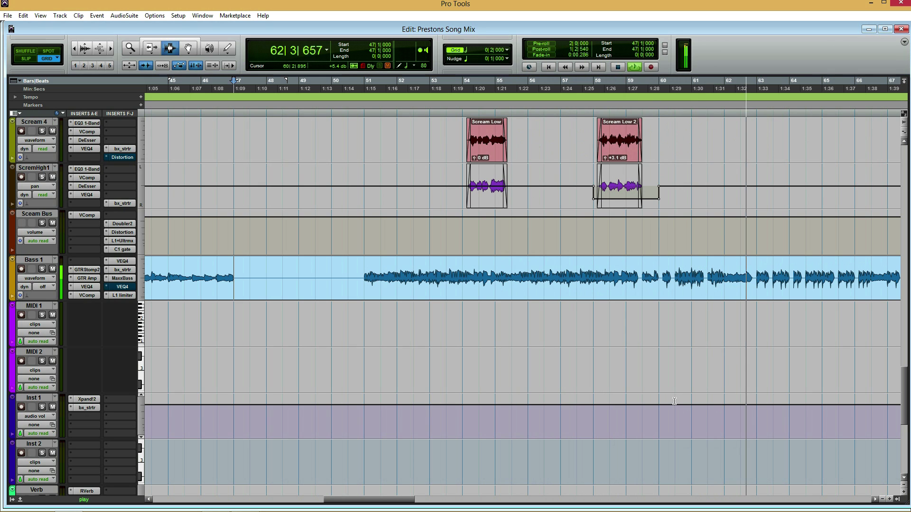
pyautogui.press('space')
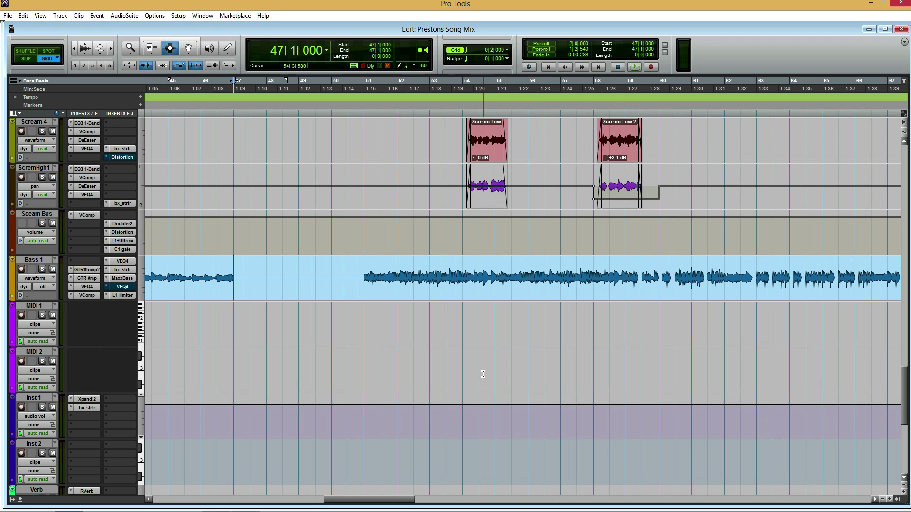
# Place the playback cursor at bar 51 on Bass 1
pyautogui.scroll(1, 478, 375)
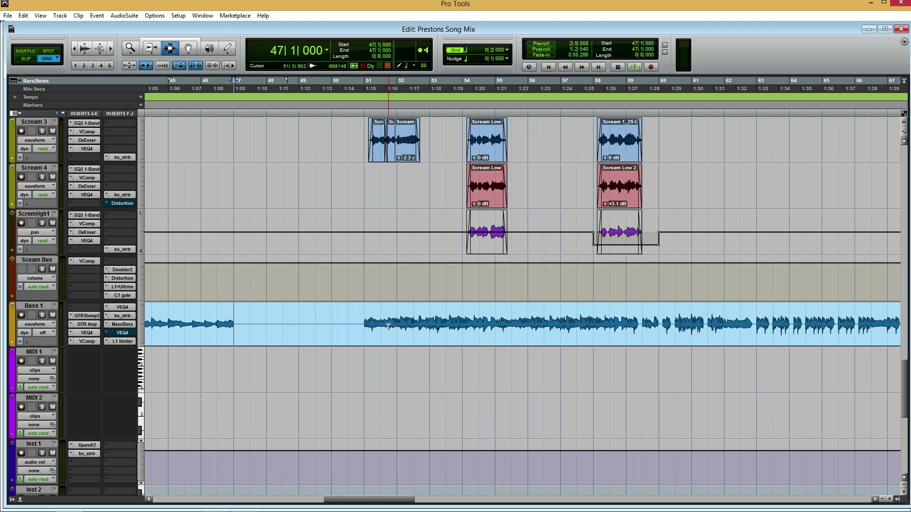
pyautogui.click(368, 324)
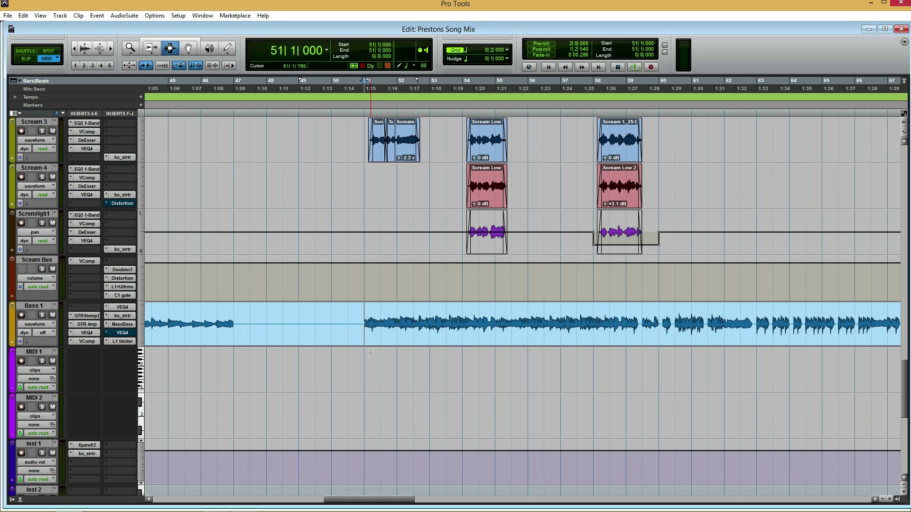